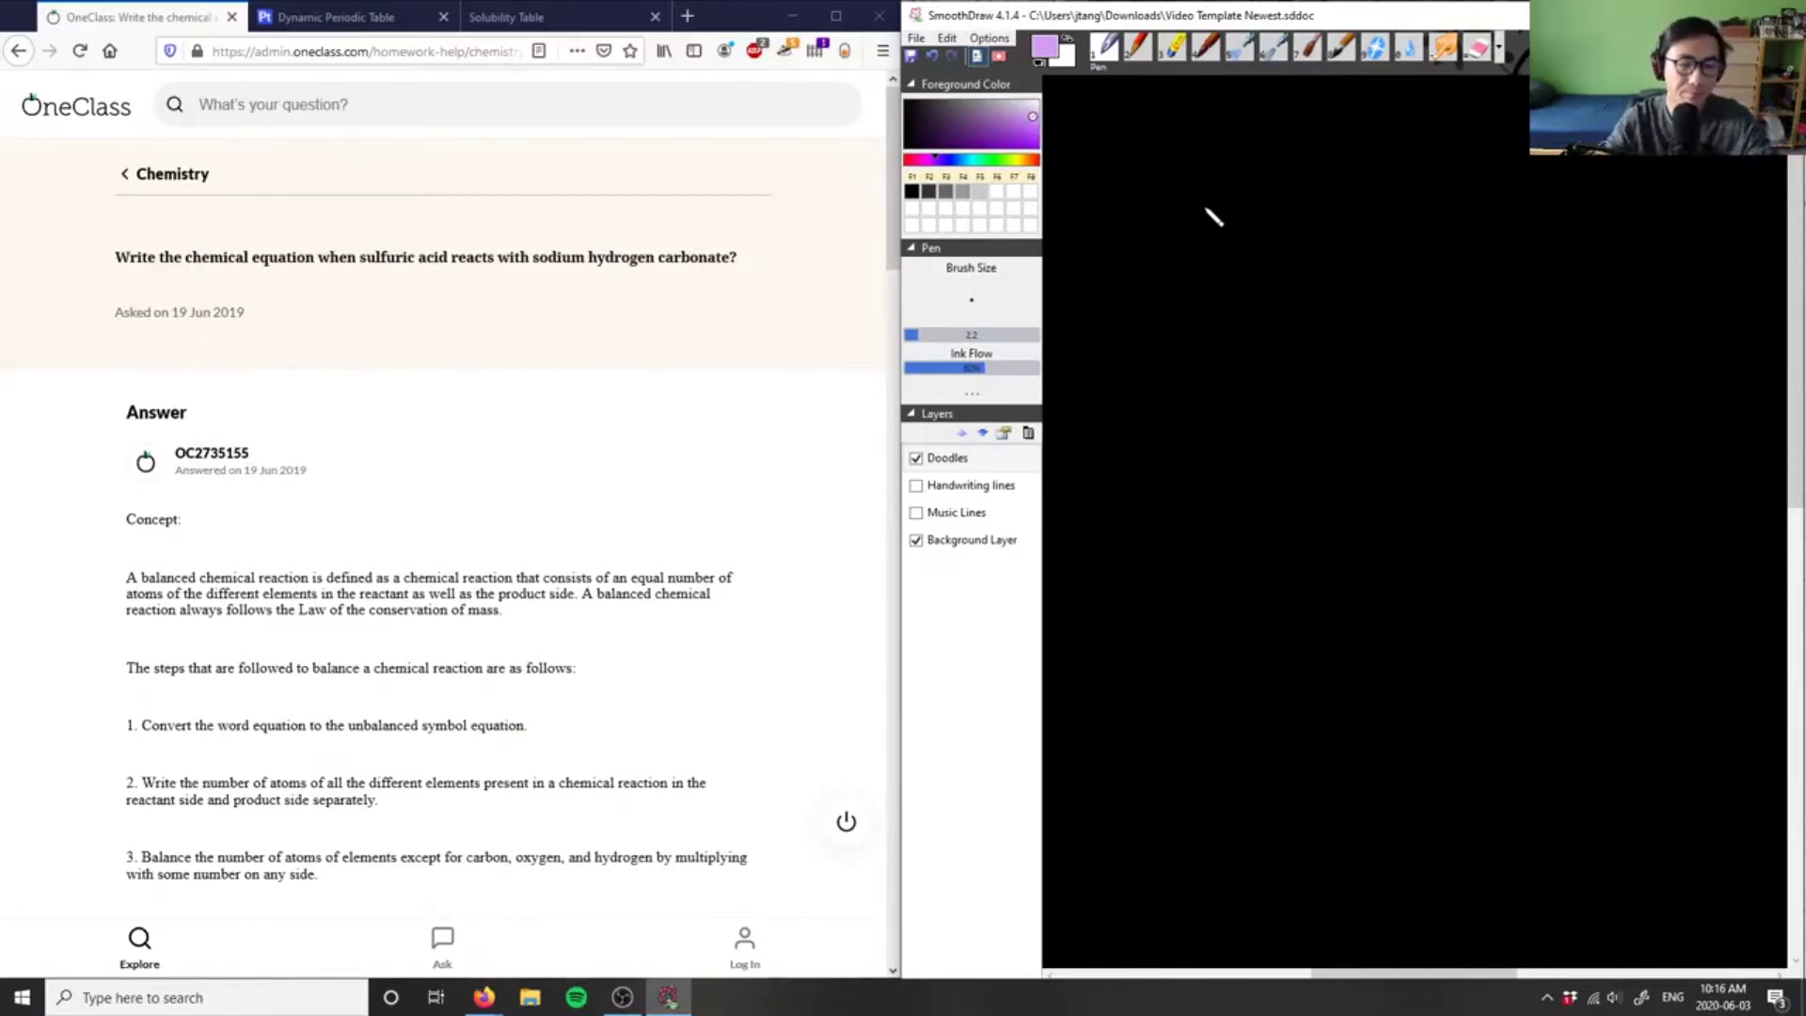
- Check the question in the browser, then handwrite the label 2) on the canvas
{"action": "key", "text": "alt+Tab"}
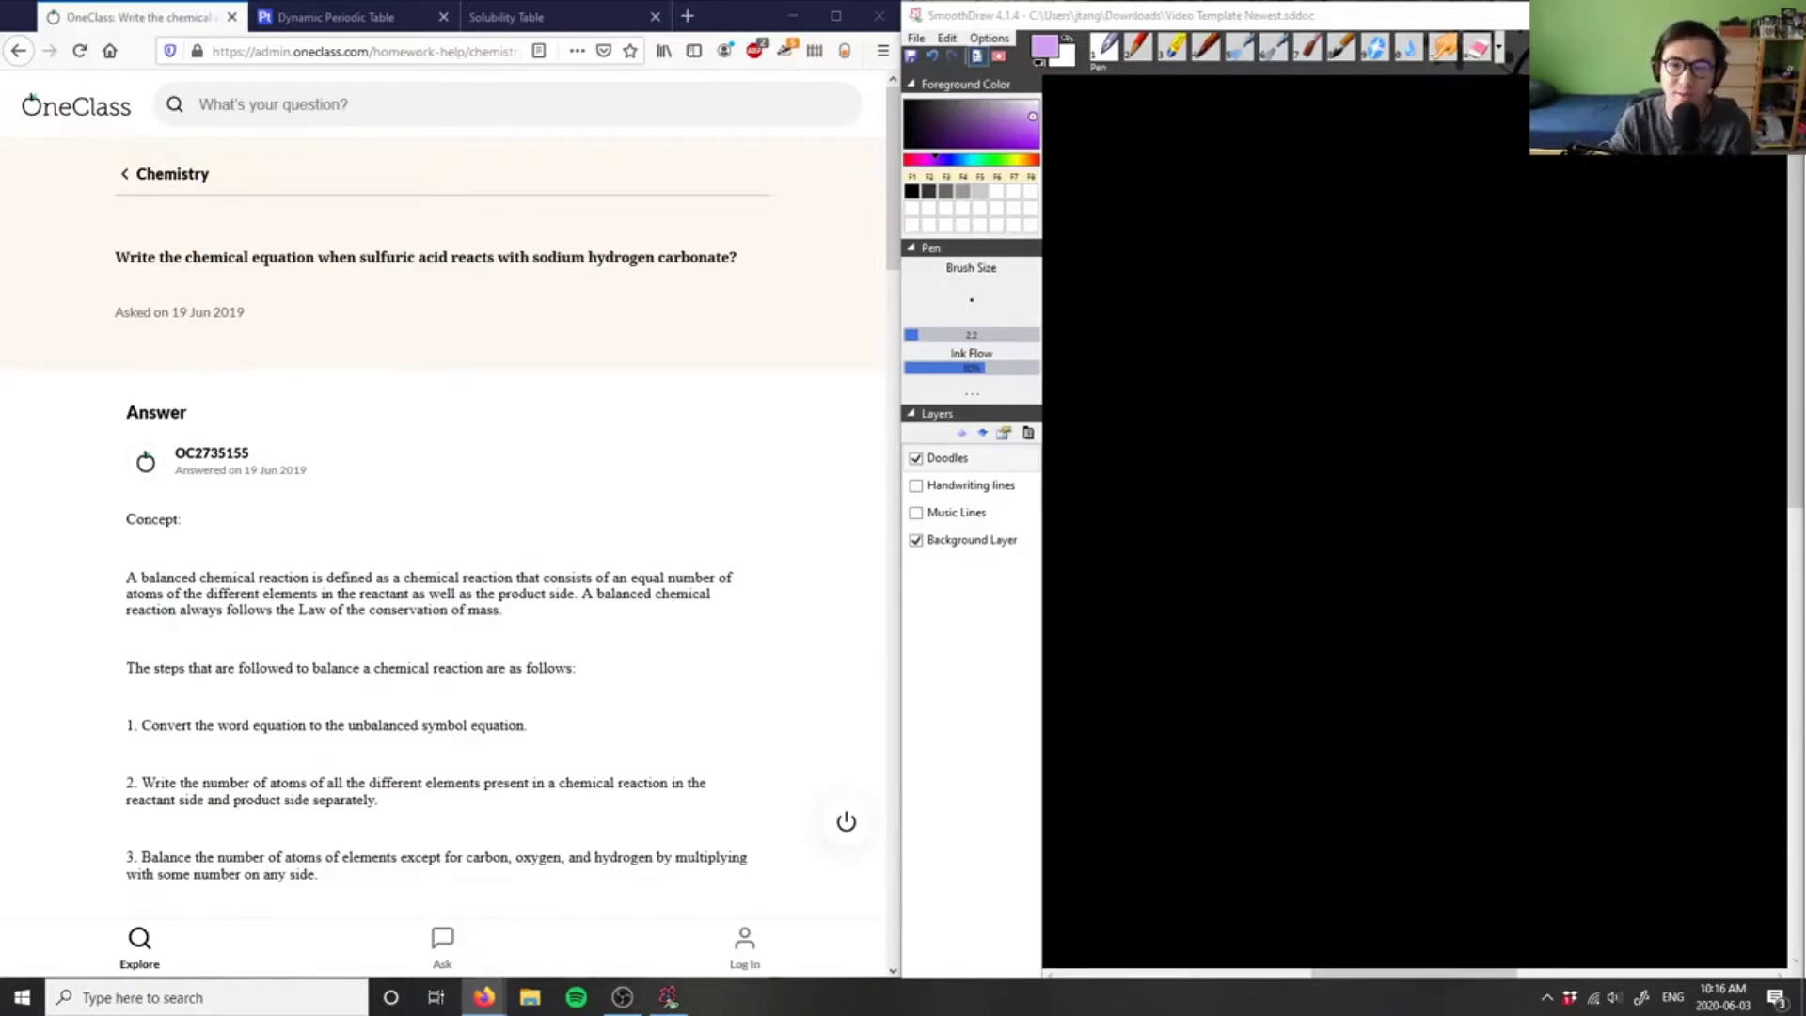
{"action": "left_click_drag", "start_coordinate": [558, 257], "coordinate": [714, 257]}
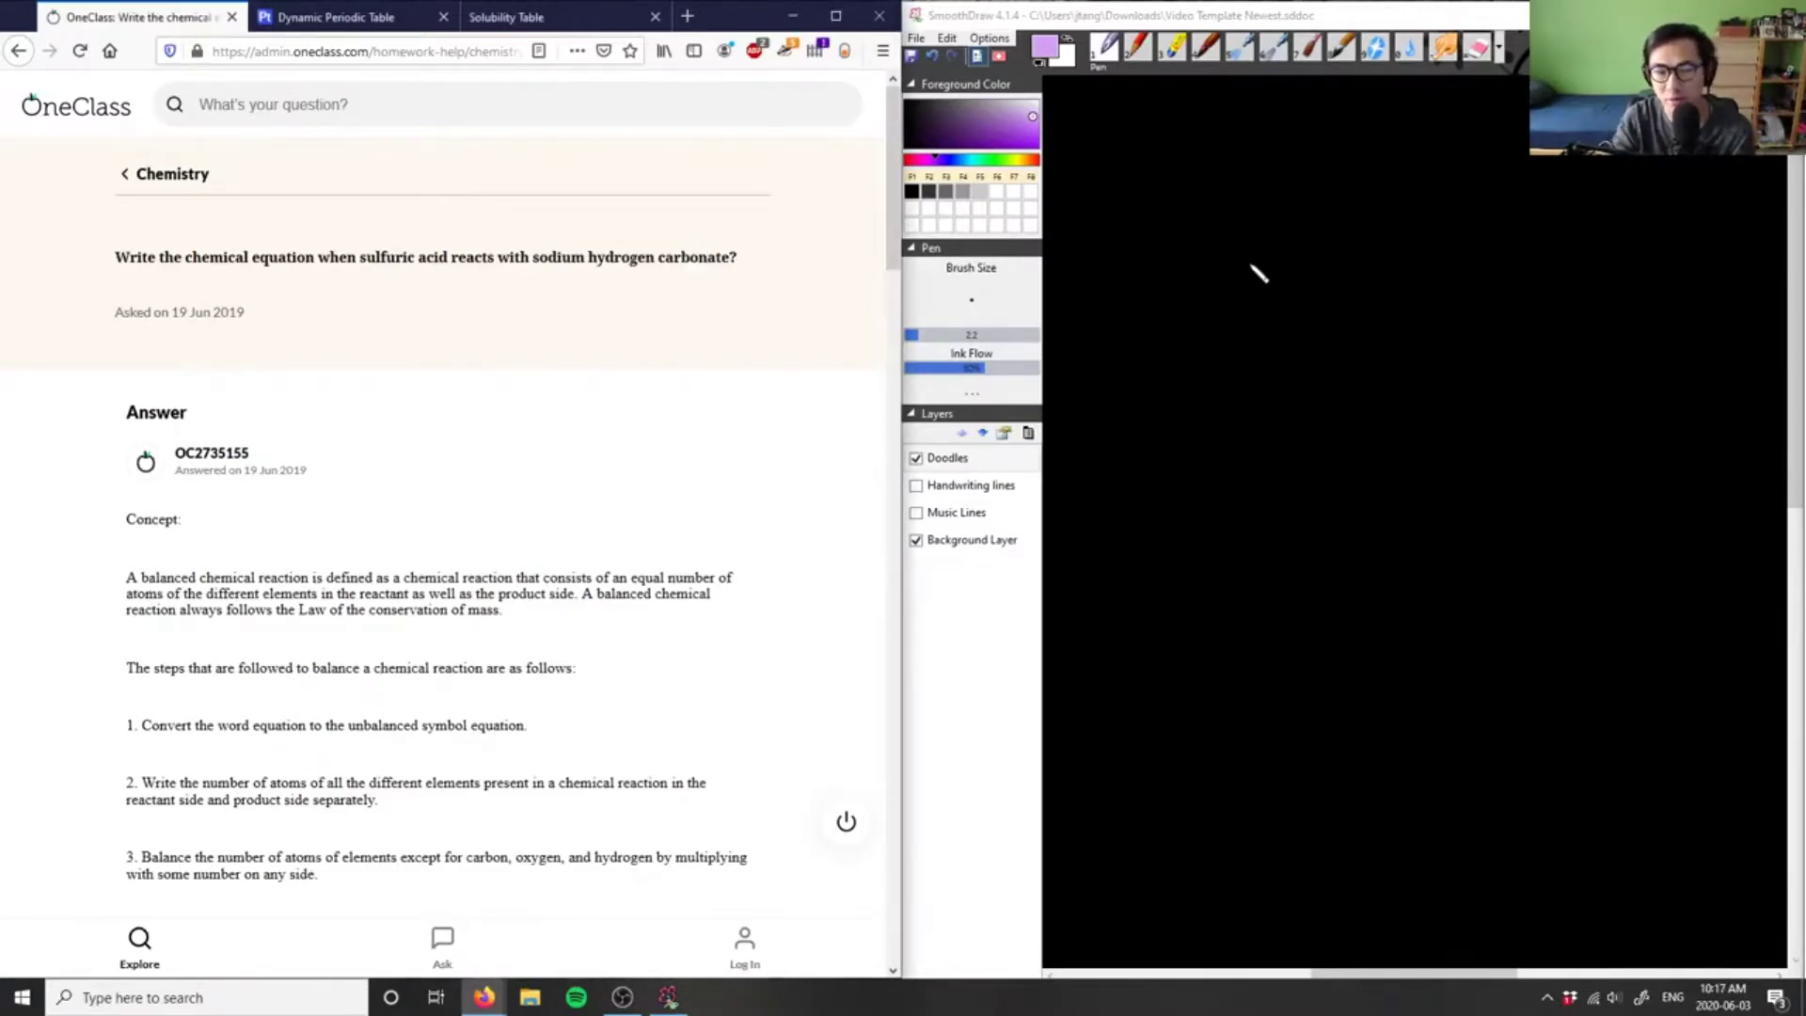
{"action": "left_click", "coordinate": [1073, 226]}
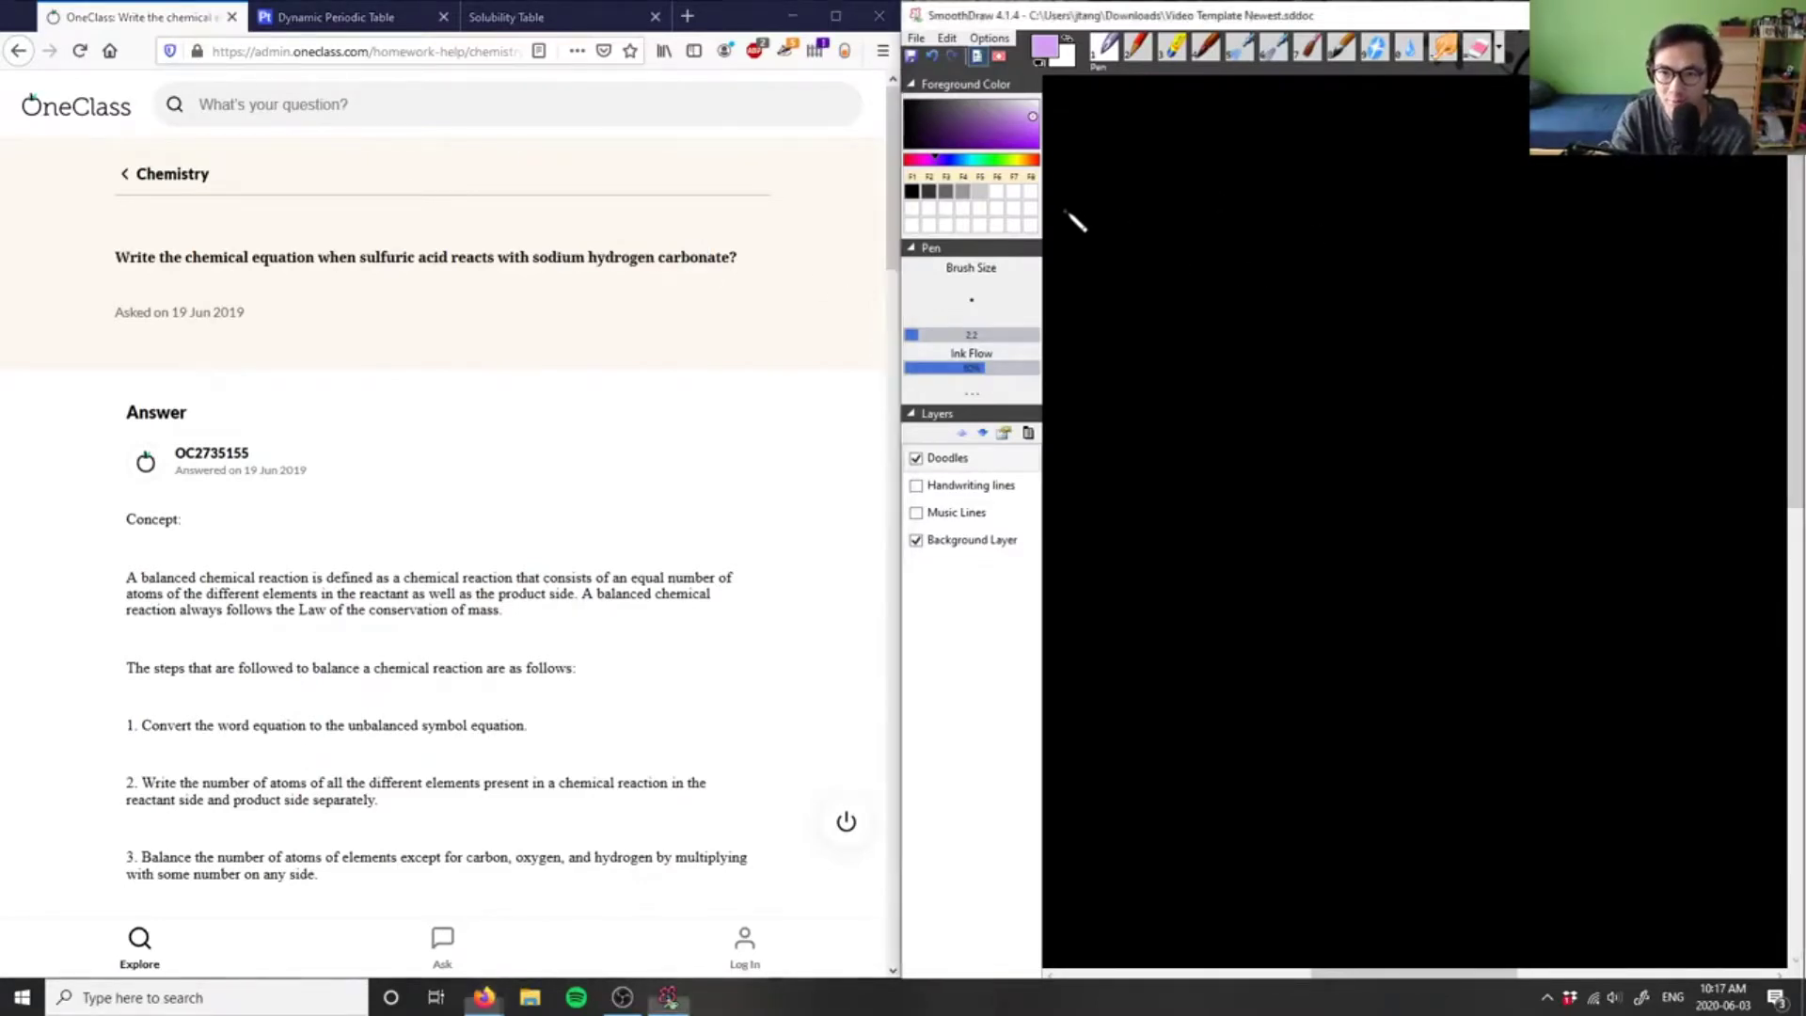
{"action": "left_click_drag", "start_coordinate": [1066, 202], "coordinate": [1088, 234]}
{"action": "left_click_drag", "start_coordinate": [1097, 189], "coordinate": [1094, 242]}
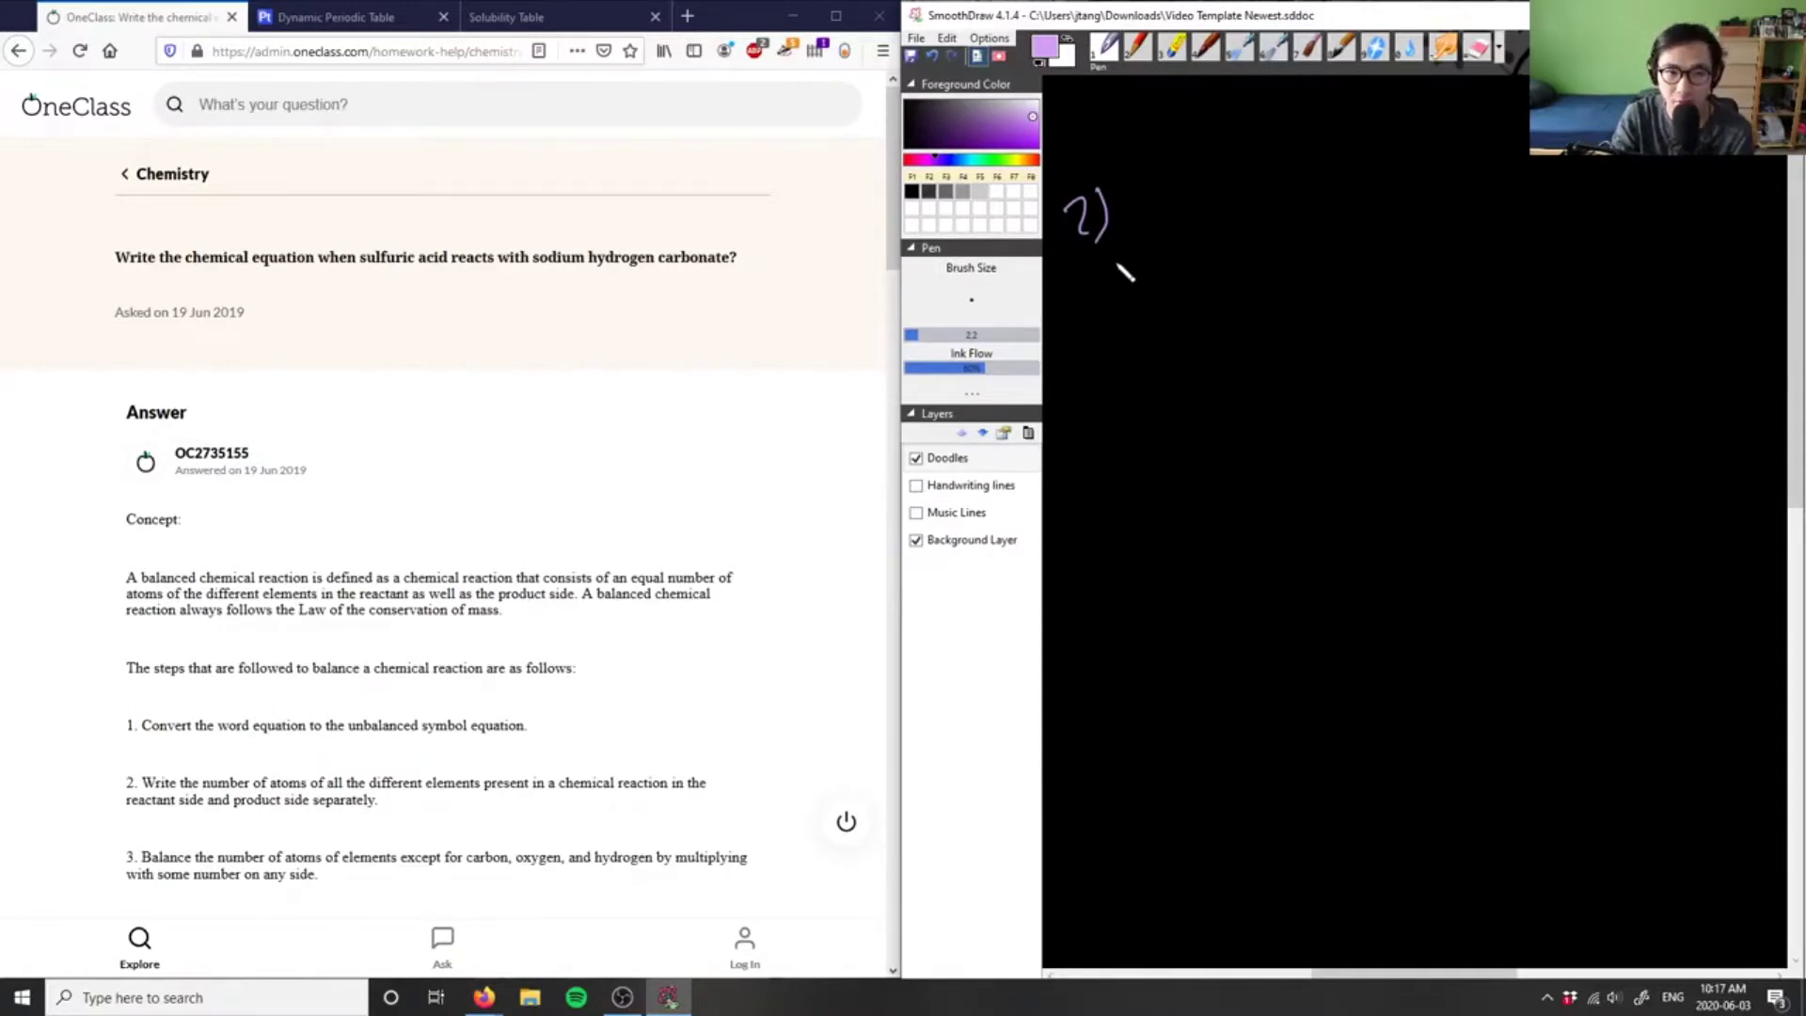
- Write H below 2) while highlighting sulfuric acid in the question wording
{"action": "left_click_drag", "start_coordinate": [1094, 288], "coordinate": [1096, 356]}
{"action": "mouse_move", "coordinate": [1094, 320]}
{"action": "left_mouse_down"}
{"action": "mouse_move", "coordinate": [1122, 316]}
{"action": "mouse_move", "coordinate": [1126, 358]}
{"action": "left_mouse_up"}
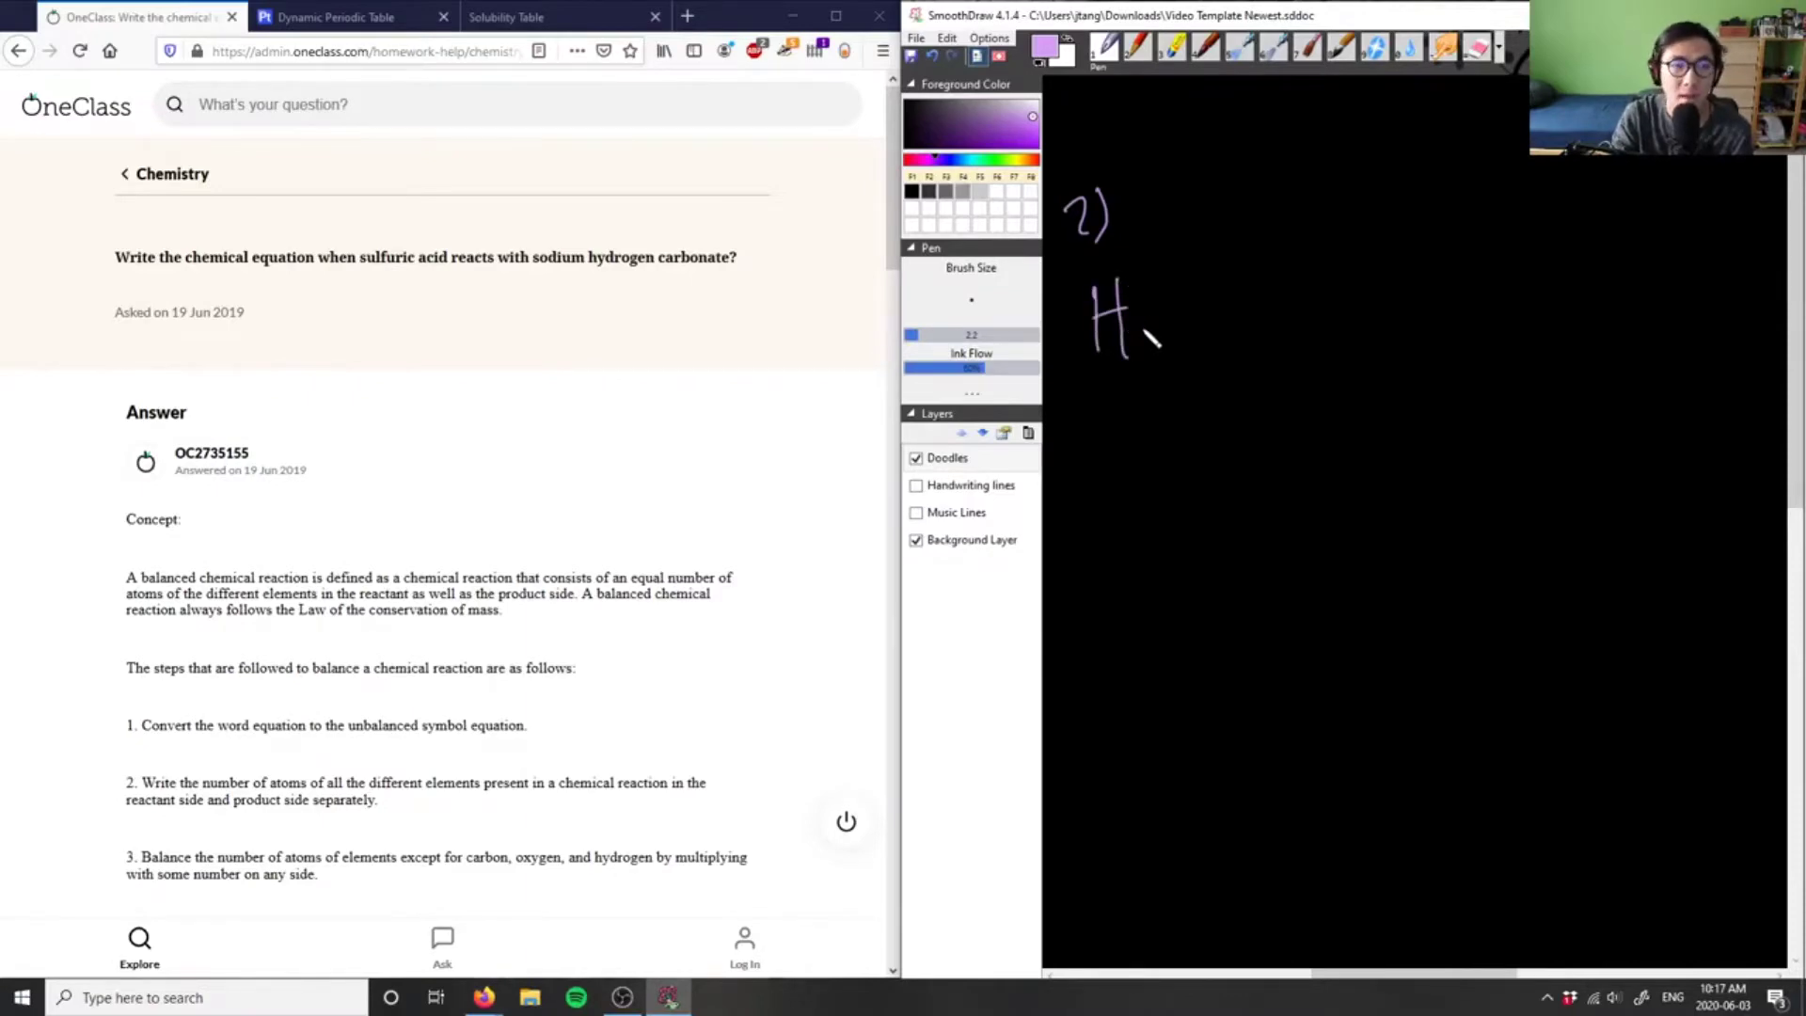
{"action": "left_click_drag", "start_coordinate": [386, 257], "coordinate": [443, 274]}
{"action": "left_click", "coordinate": [393, 258]}
{"action": "left_click", "coordinate": [398, 266]}
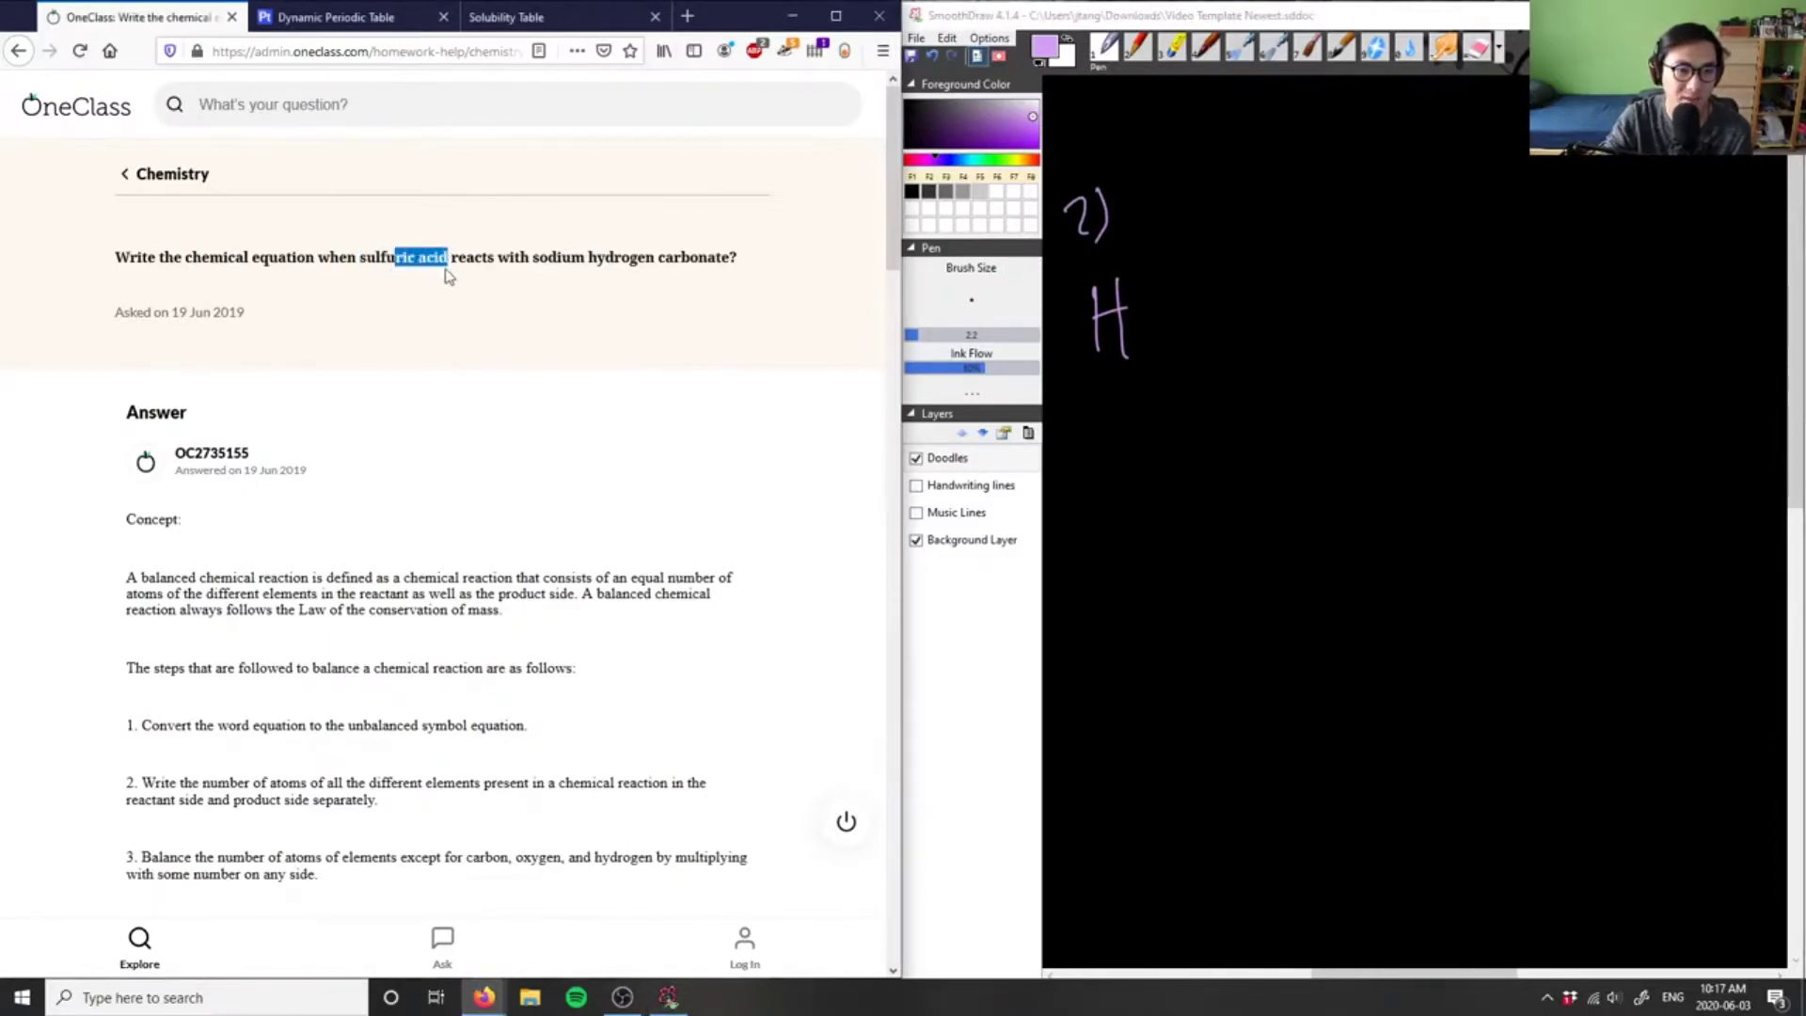
{"action": "left_click", "coordinate": [456, 287]}
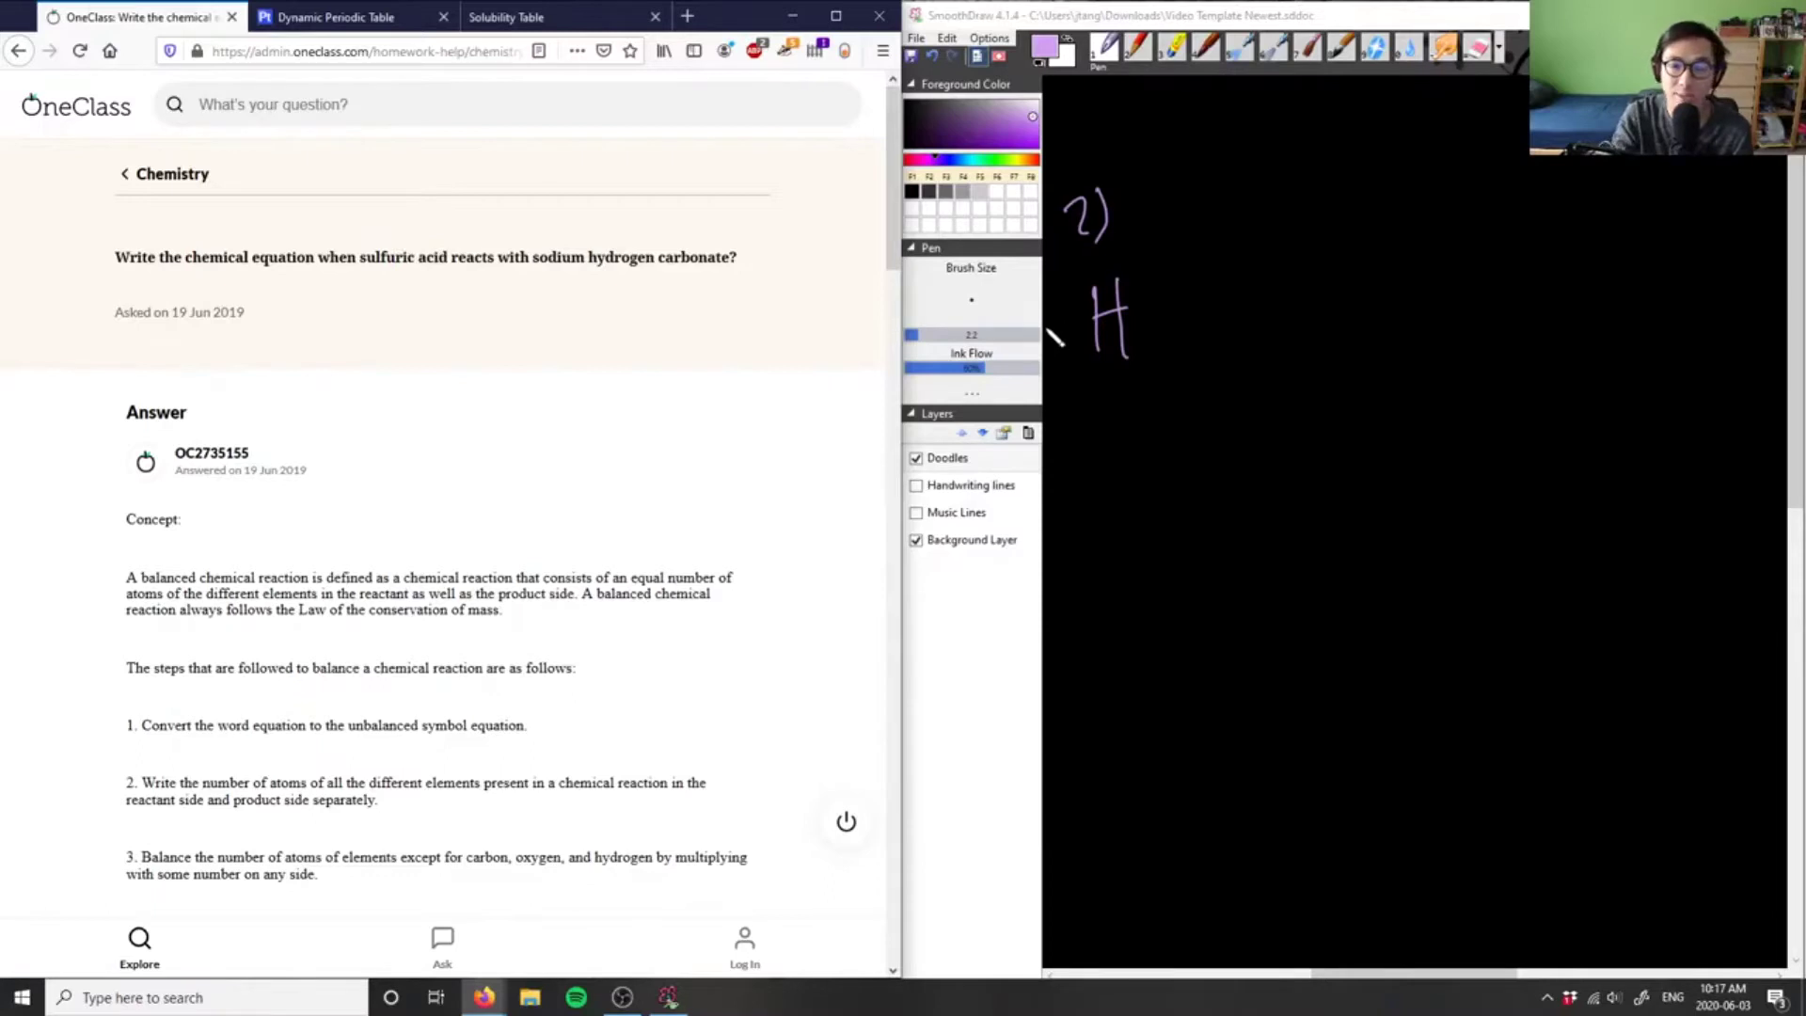
- Complete the ions H+ and SO4 2−, then write H2SO4(aq) beneath them
{"action": "mouse_move", "coordinate": [1187, 293]}
{"action": "left_mouse_down"}
{"action": "mouse_move", "coordinate": [1164, 346]}
{"action": "mouse_move", "coordinate": [1202, 307]}
{"action": "left_mouse_up"}
{"action": "mouse_move", "coordinate": [1219, 308]}
{"action": "left_mouse_down"}
{"action": "mouse_move", "coordinate": [1241, 325]}
{"action": "mouse_move", "coordinate": [1225, 350]}
{"action": "left_mouse_up"}
{"action": "left_click_drag", "start_coordinate": [1238, 297], "coordinate": [1272, 292]}
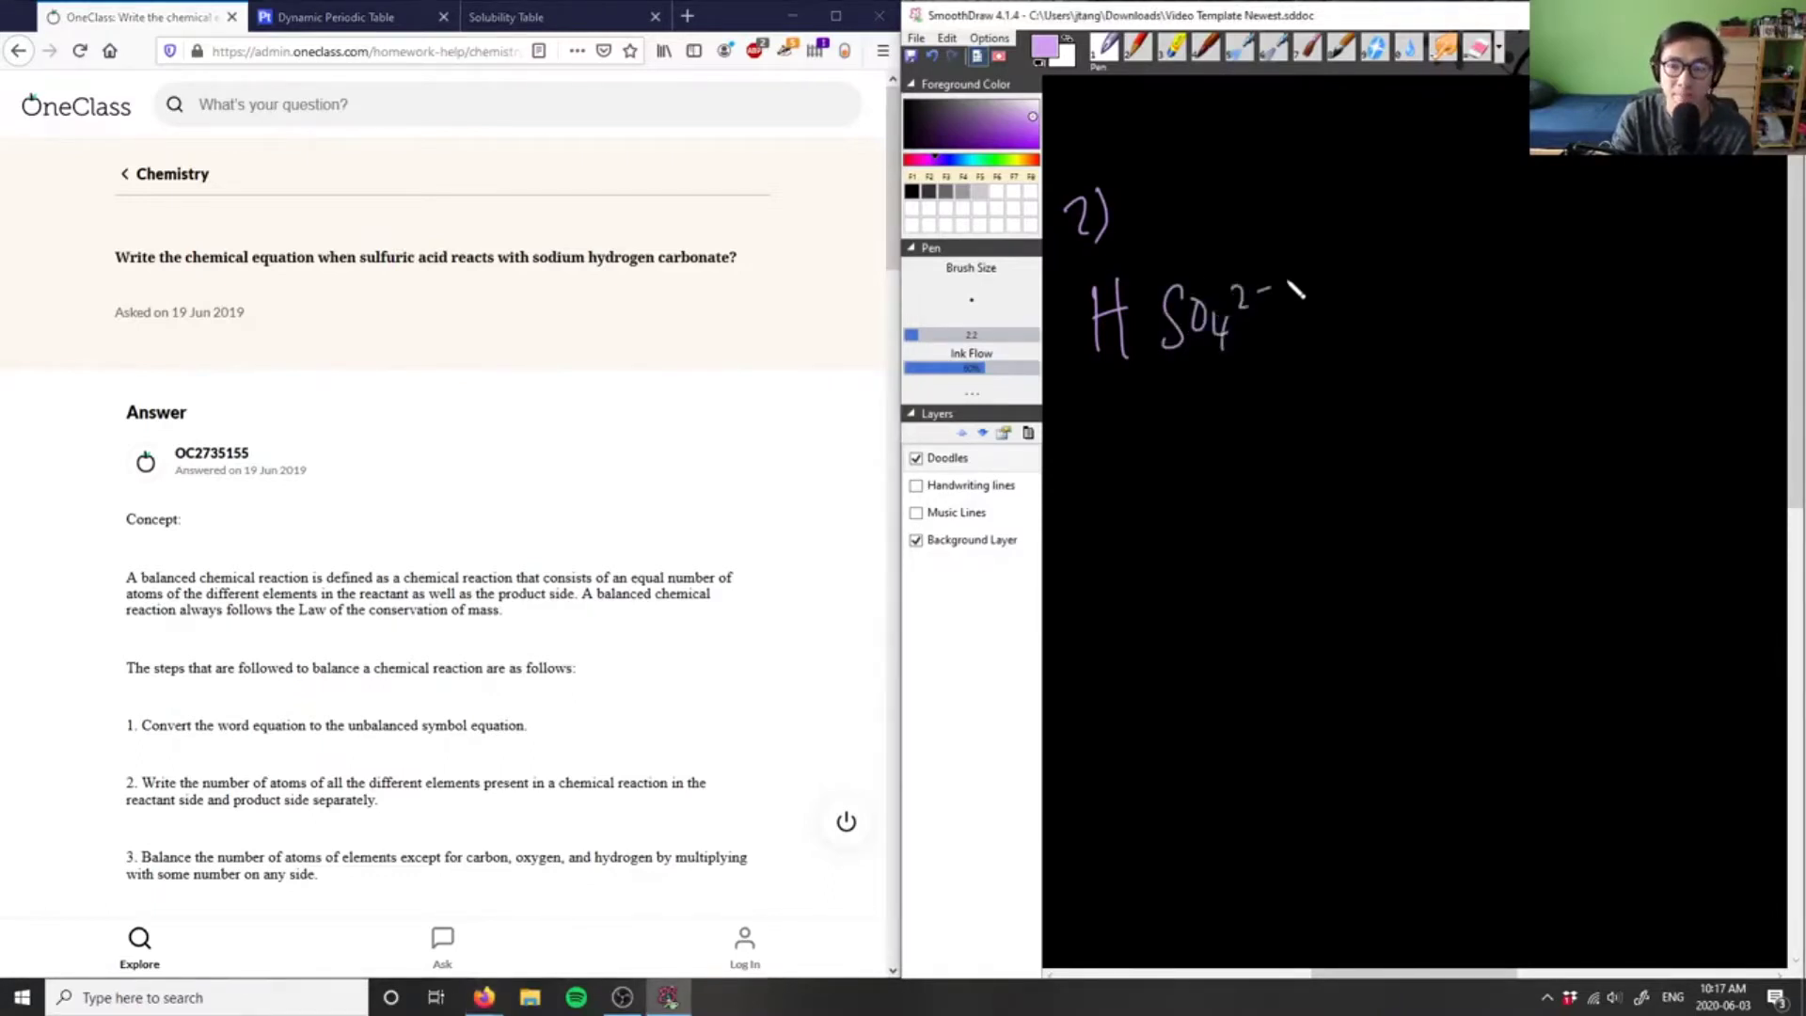
{"action": "left_click_drag", "start_coordinate": [1137, 273], "coordinate": [1138, 293]}
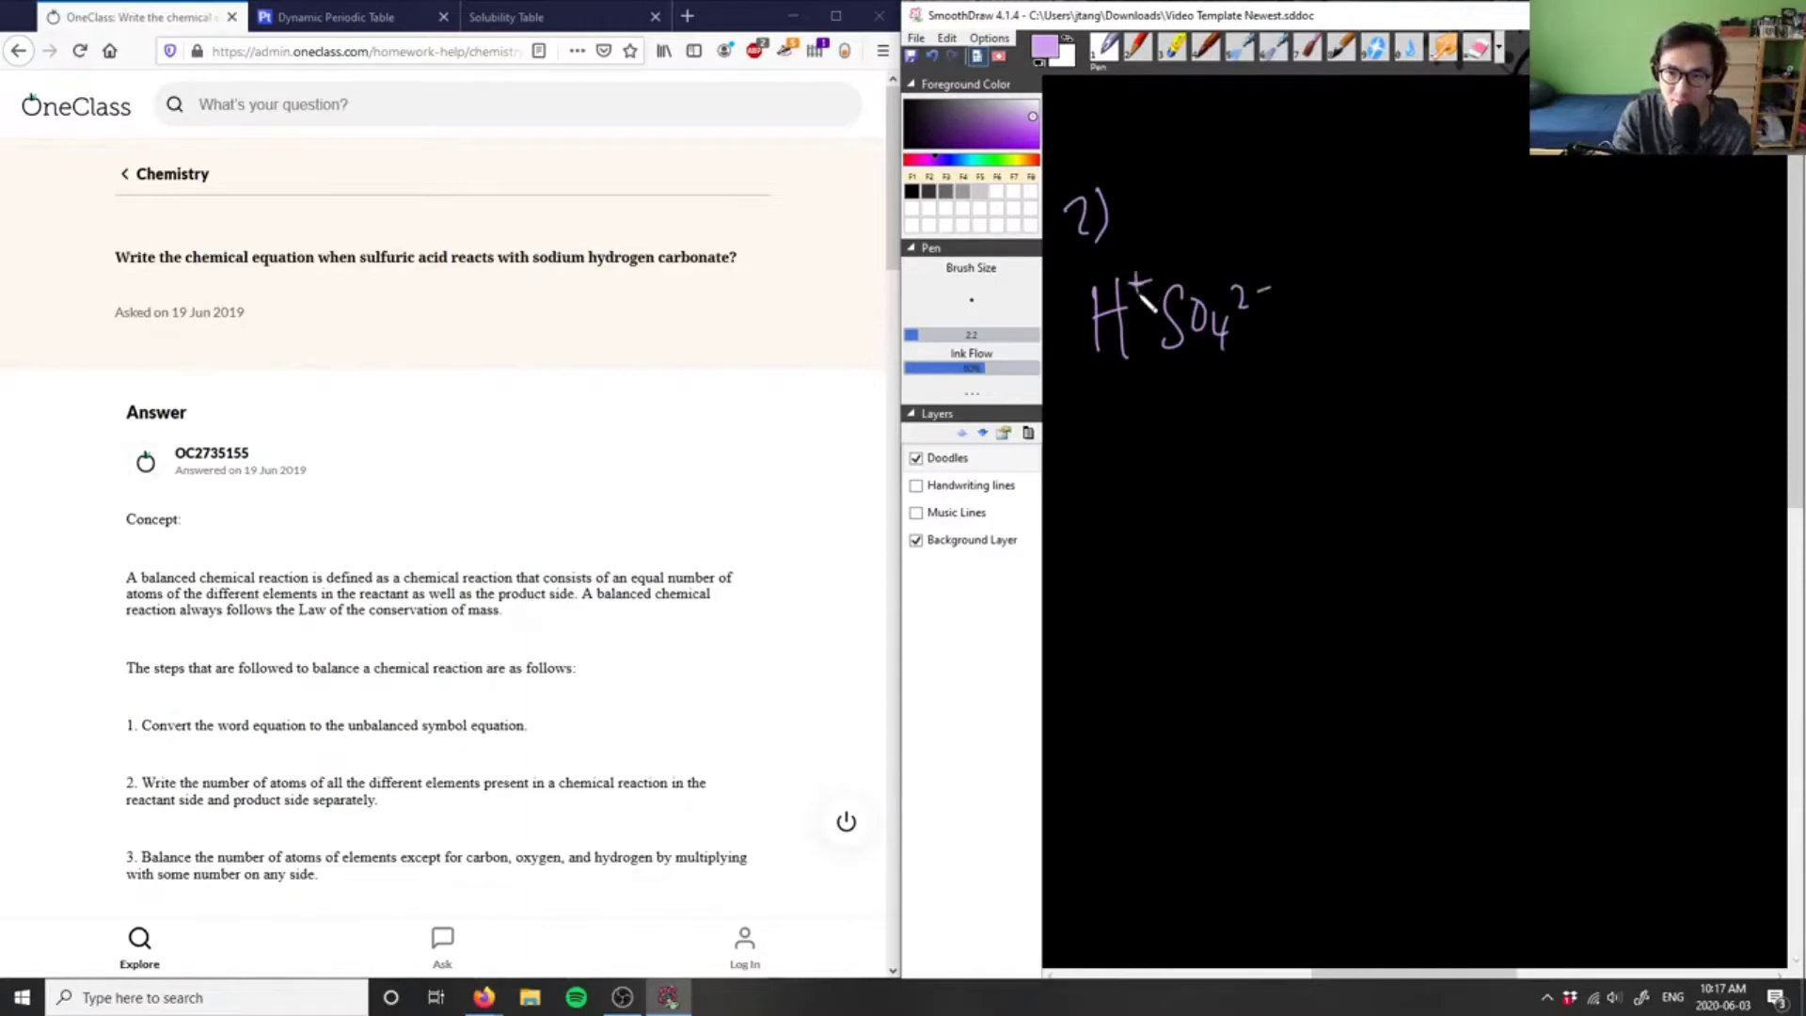
{"action": "mouse_move", "coordinate": [1098, 406]}
{"action": "left_mouse_down"}
{"action": "mouse_move", "coordinate": [1097, 431]}
{"action": "mouse_move", "coordinate": [1119, 414]}
{"action": "mouse_move", "coordinate": [1149, 442]}
{"action": "mouse_move", "coordinate": [1187, 418]}
{"action": "mouse_move", "coordinate": [1201, 453]}
{"action": "mouse_move", "coordinate": [1251, 427]}
{"action": "mouse_move", "coordinate": [1251, 463]}
{"action": "left_mouse_up"}
{"action": "left_click_drag", "start_coordinate": [1265, 420], "coordinate": [1272, 449]}
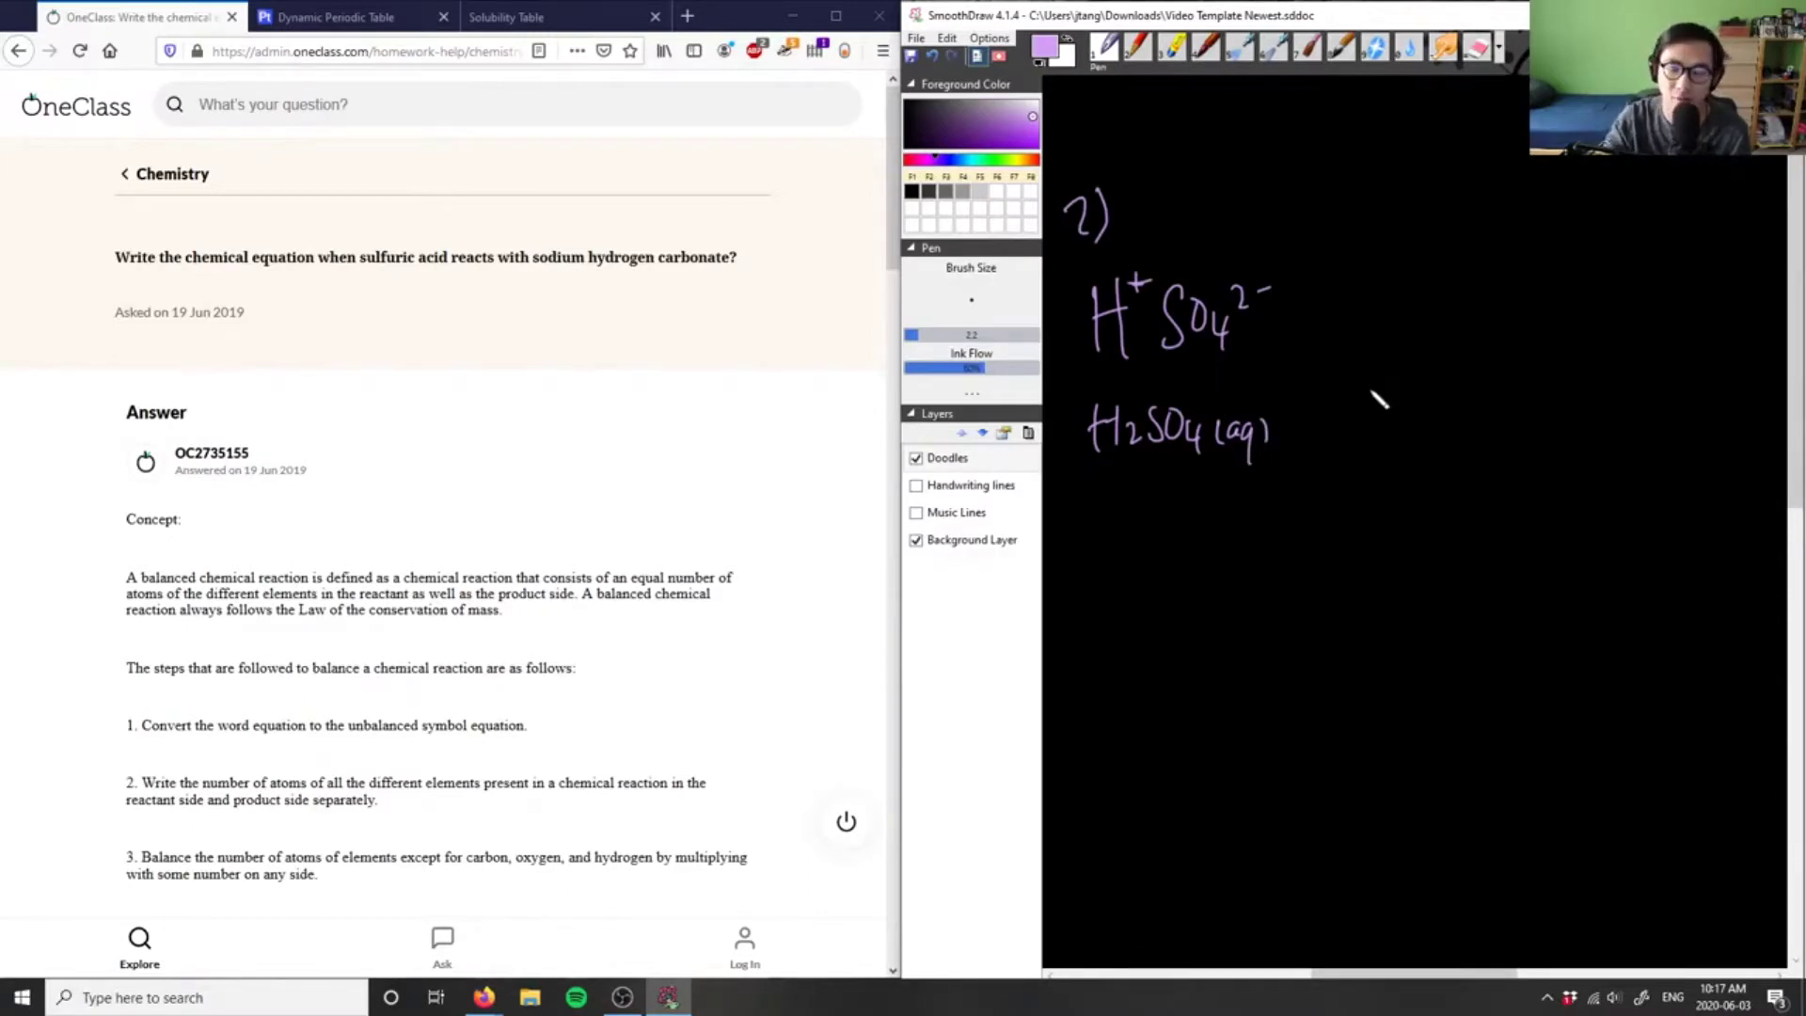
- Write NaHCO3 right of the ions, undoing a stray plus sign after Na
{"action": "mouse_move", "coordinate": [1355, 336]}
{"action": "left_mouse_down"}
{"action": "mouse_move", "coordinate": [1380, 282]}
{"action": "mouse_move", "coordinate": [1412, 325]}
{"action": "mouse_move", "coordinate": [1424, 292]}
{"action": "left_mouse_up"}
{"action": "left_click_drag", "start_coordinate": [1417, 286], "coordinate": [1416, 303]}
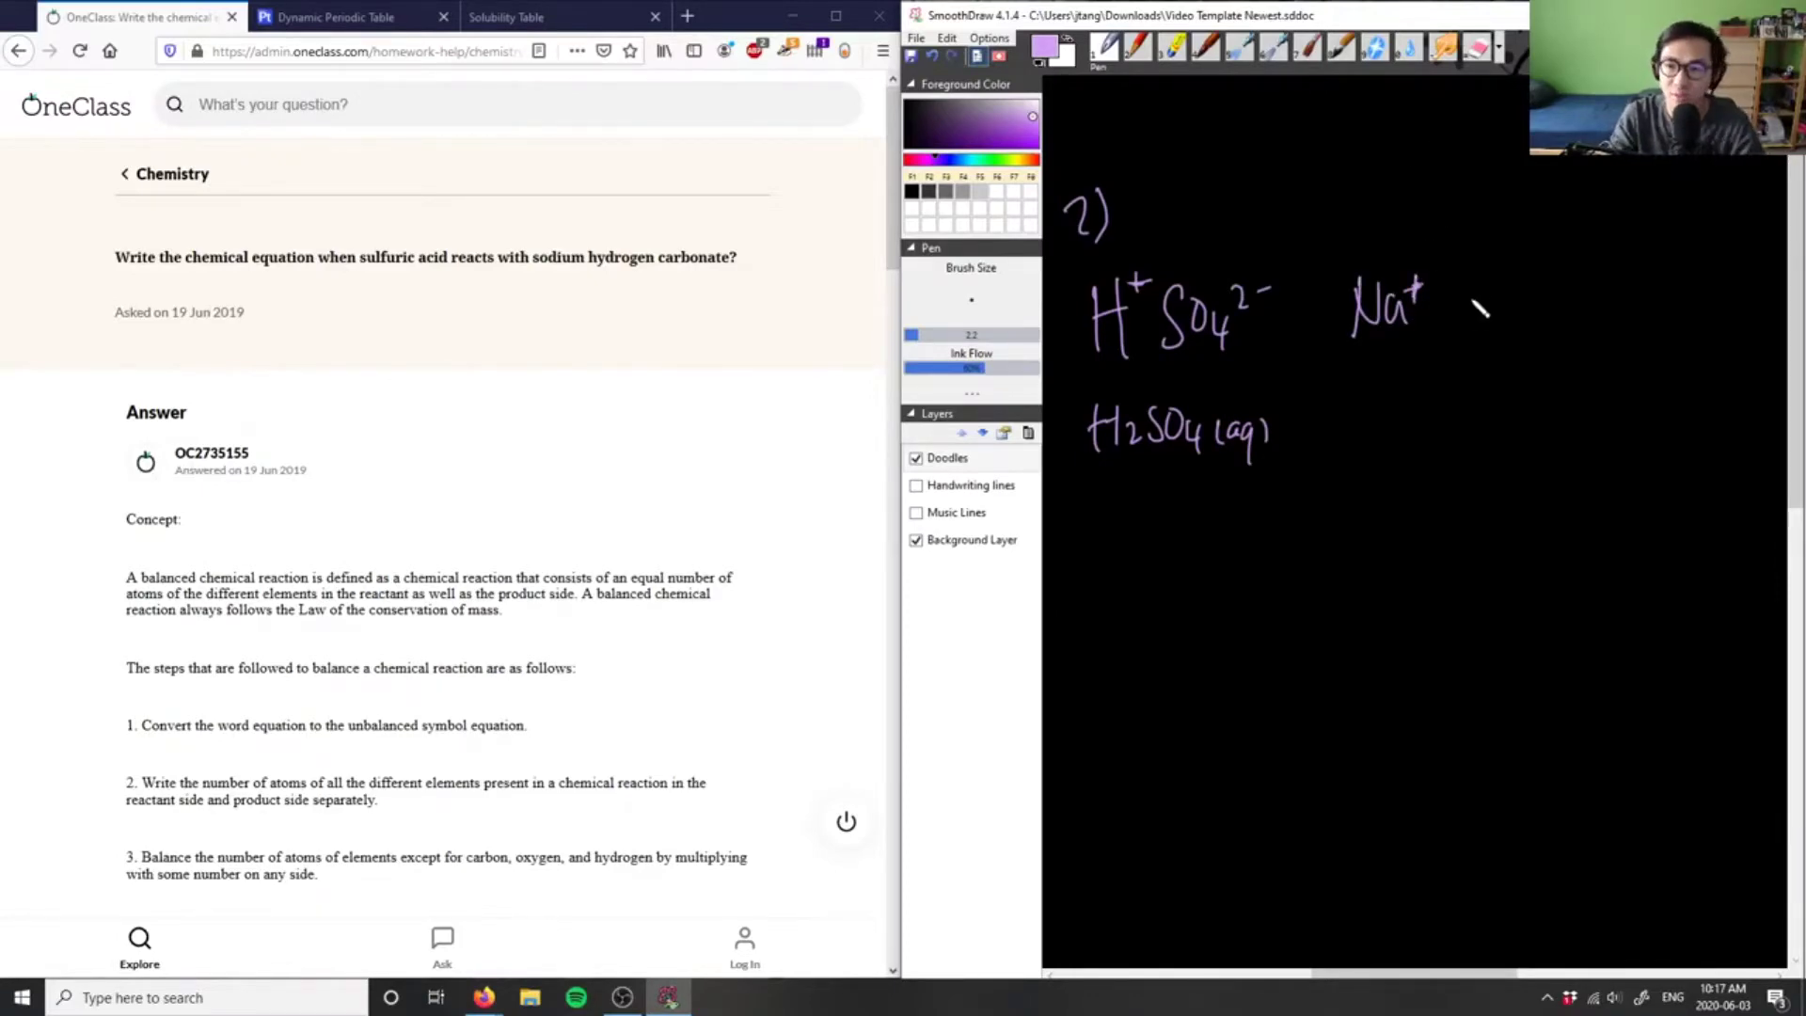
{"action": "key", "text": "ctrl+z"}
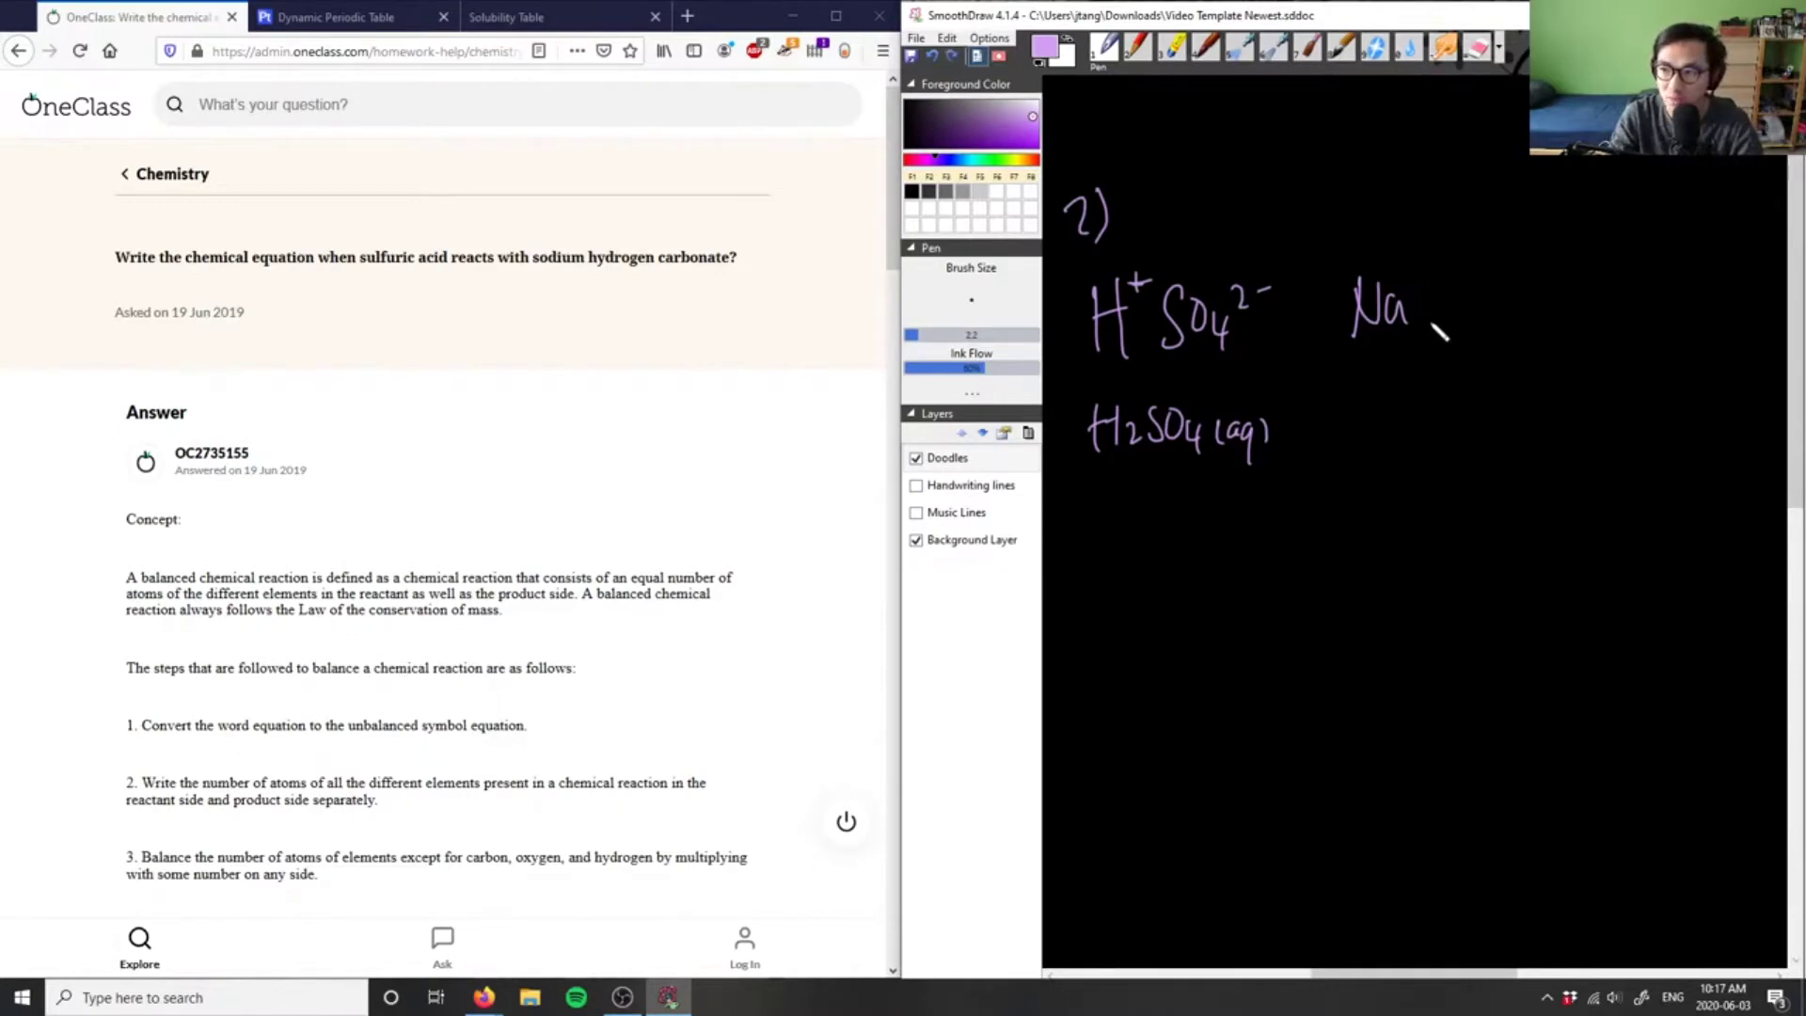
{"action": "mouse_move", "coordinate": [1422, 273]}
{"action": "left_mouse_down"}
{"action": "mouse_move", "coordinate": [1422, 326]}
{"action": "mouse_move", "coordinate": [1448, 299]}
{"action": "left_mouse_up"}
{"action": "mouse_move", "coordinate": [1449, 273]}
{"action": "left_mouse_down"}
{"action": "mouse_move", "coordinate": [1450, 327]}
{"action": "mouse_move", "coordinate": [1485, 329]}
{"action": "left_mouse_up"}
{"action": "left_click_drag", "start_coordinate": [1510, 286], "coordinate": [1524, 335]}
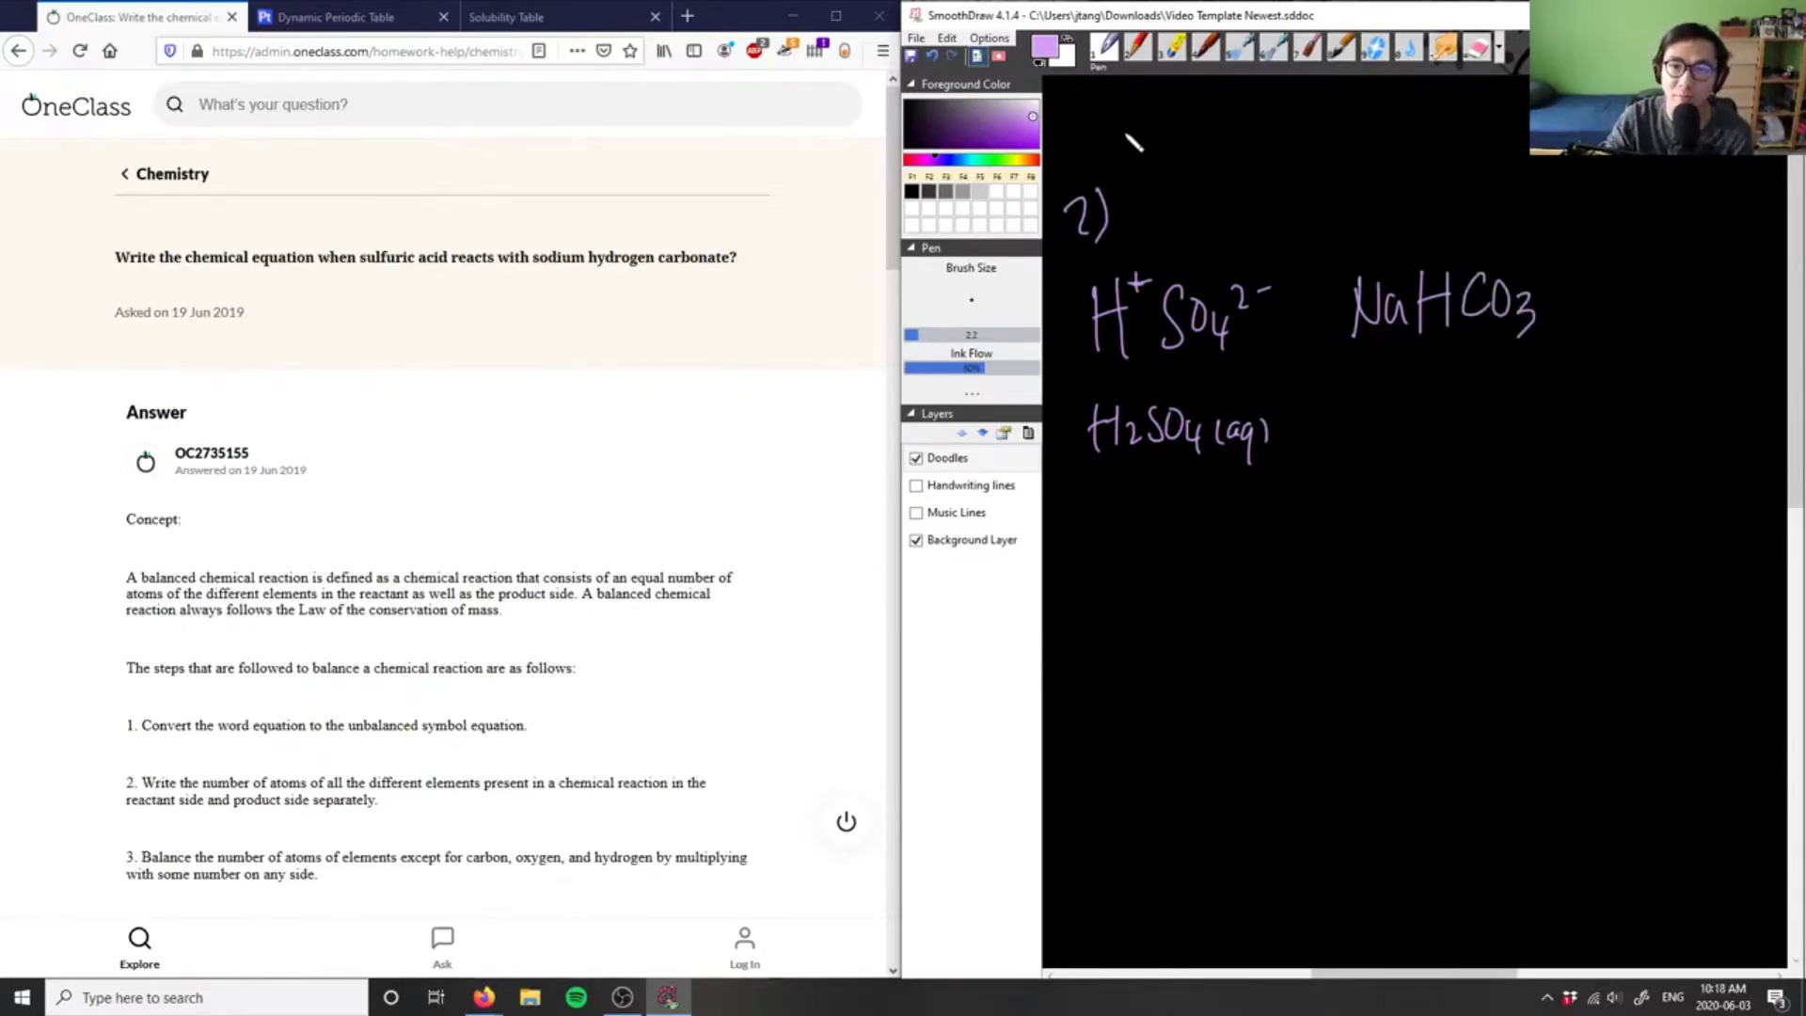
- Switch the ink to cyan and write the reactants H2SO4(aq) + NaHCO3
{"action": "left_click", "coordinate": [977, 160]}
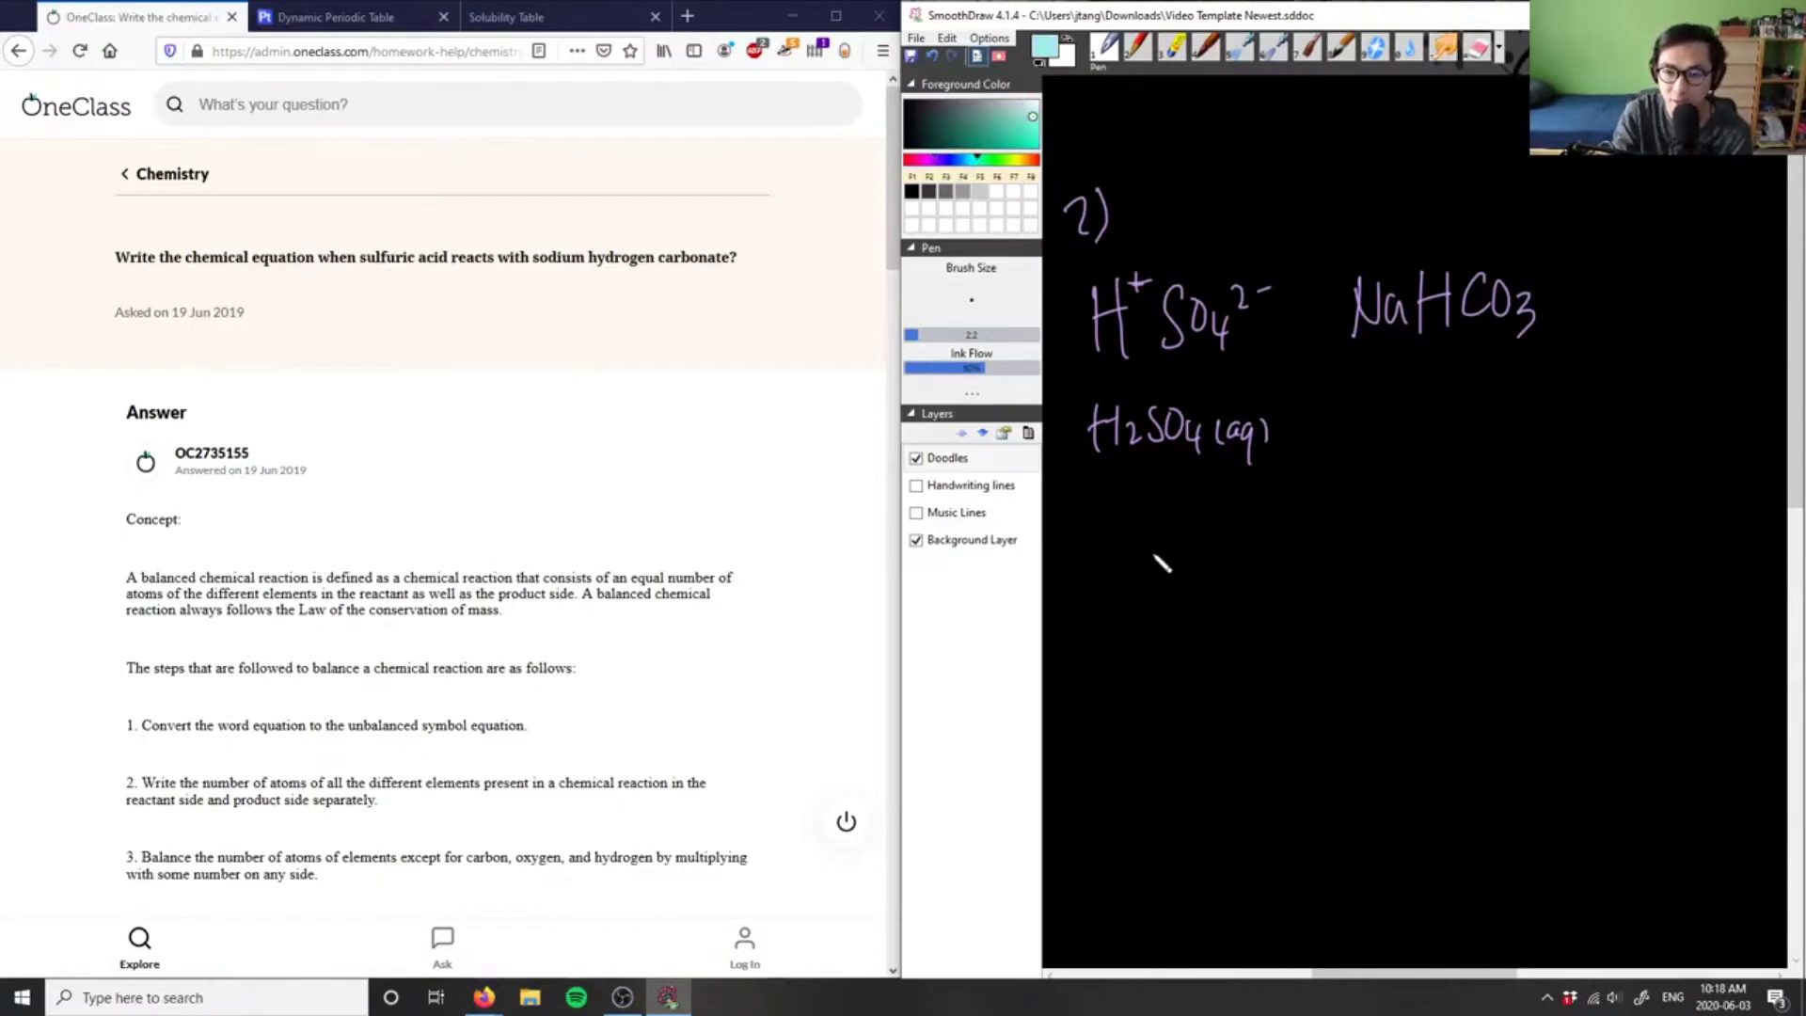
{"action": "mouse_move", "coordinate": [1079, 543]}
{"action": "left_mouse_down"}
{"action": "mouse_move", "coordinate": [1077, 595]}
{"action": "mouse_move", "coordinate": [1094, 592]}
{"action": "left_mouse_up"}
{"action": "left_click", "coordinate": [1110, 563]}
{"action": "left_click_drag", "start_coordinate": [1078, 567], "coordinate": [1122, 587]}
{"action": "mouse_move", "coordinate": [1147, 544]}
{"action": "left_mouse_down"}
{"action": "mouse_move", "coordinate": [1126, 589]}
{"action": "mouse_move", "coordinate": [1161, 547]}
{"action": "mouse_move", "coordinate": [1203, 593]}
{"action": "left_mouse_up"}
{"action": "mouse_move", "coordinate": [1221, 570]}
{"action": "left_mouse_down"}
{"action": "mouse_move", "coordinate": [1232, 612]}
{"action": "mouse_move", "coordinate": [1245, 593]}
{"action": "left_mouse_up"}
{"action": "left_click_drag", "start_coordinate": [1262, 565], "coordinate": [1276, 565]}
{"action": "mouse_move", "coordinate": [1269, 554]}
{"action": "left_mouse_down"}
{"action": "mouse_move", "coordinate": [1299, 595]}
{"action": "mouse_move", "coordinate": [1322, 588]}
{"action": "left_mouse_up"}
{"action": "left_click_drag", "start_coordinate": [1345, 560], "coordinate": [1356, 593]}
{"action": "mouse_move", "coordinate": [1375, 542]}
{"action": "left_mouse_down"}
{"action": "mouse_move", "coordinate": [1374, 595]}
{"action": "mouse_move", "coordinate": [1377, 566]}
{"action": "mouse_move", "coordinate": [1406, 589]}
{"action": "left_mouse_up"}
{"action": "mouse_move", "coordinate": [1422, 551]}
{"action": "left_mouse_down"}
{"action": "mouse_move", "coordinate": [1439, 595]}
{"action": "mouse_move", "coordinate": [1523, 567]}
{"action": "left_mouse_up"}
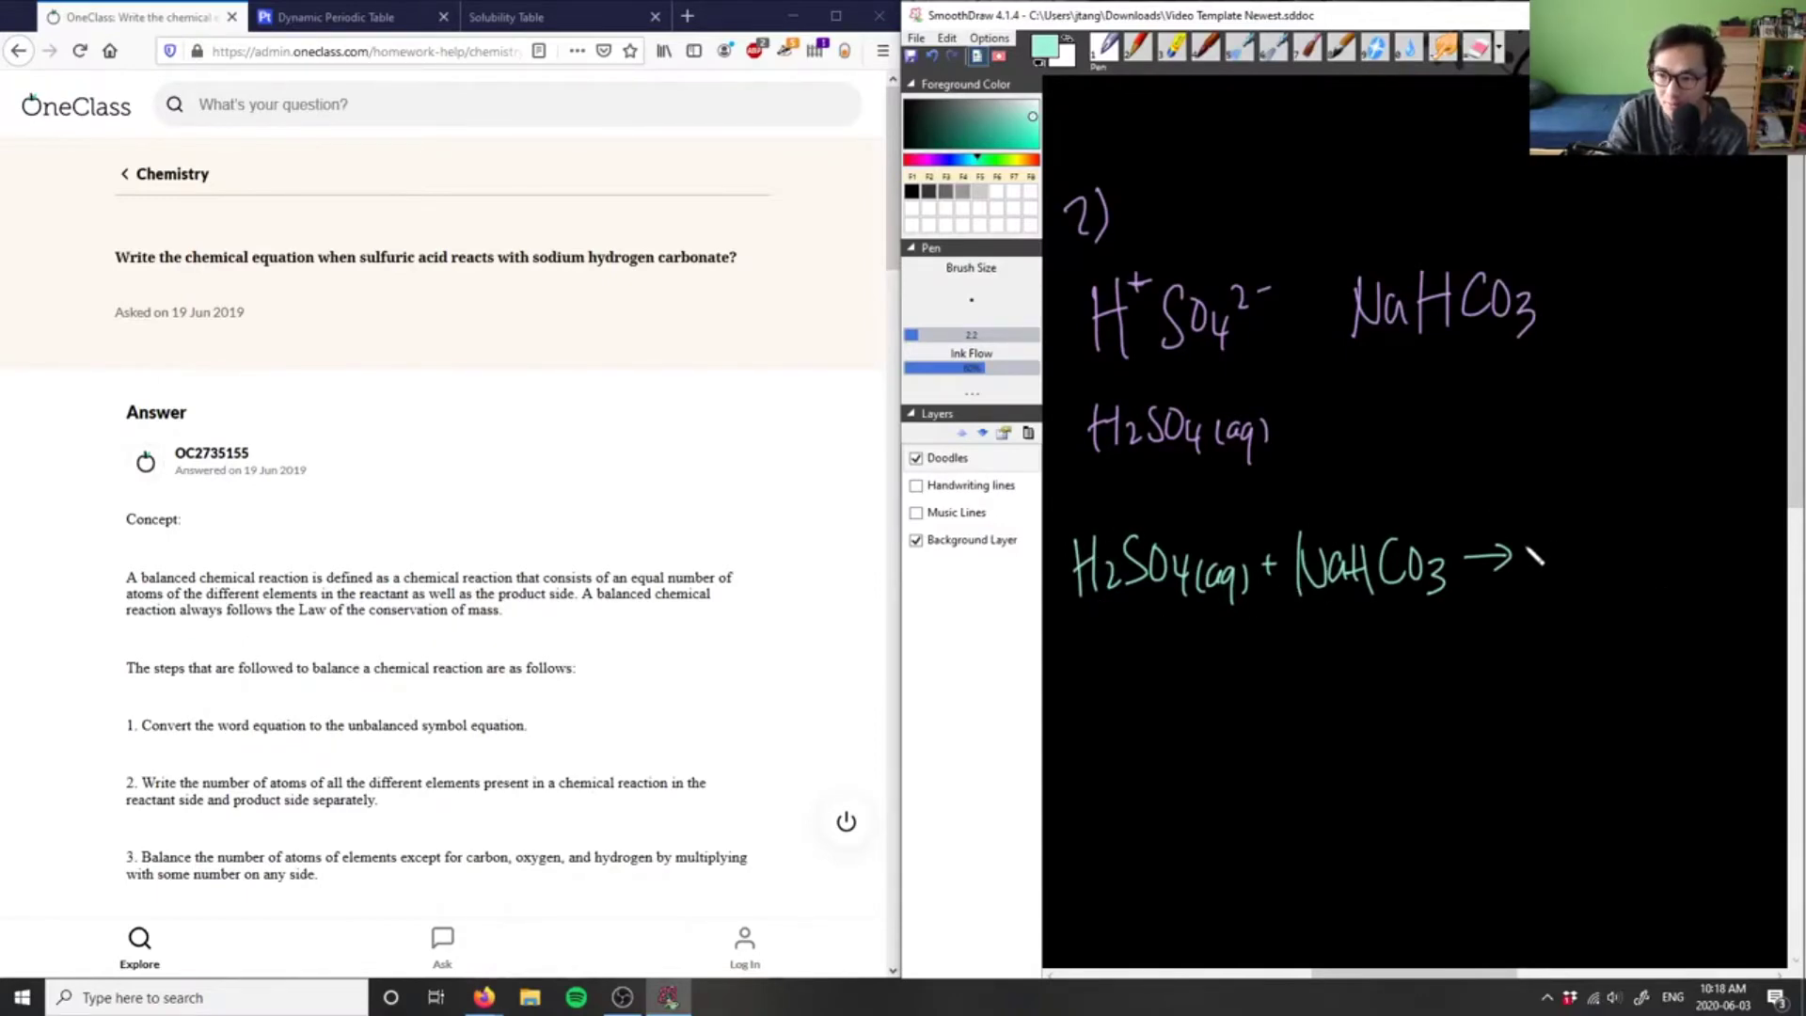
- Add the arrow and products Na2SO4 + H2CO3, with H2CO3 on the line below
{"action": "left_click_drag", "start_coordinate": [1530, 592], "coordinate": [1561, 545]}
{"action": "mouse_move", "coordinate": [1584, 570]}
{"action": "left_mouse_down"}
{"action": "mouse_move", "coordinate": [1568, 568]}
{"action": "mouse_move", "coordinate": [1592, 582]}
{"action": "mouse_move", "coordinate": [1635, 555]}
{"action": "mouse_move", "coordinate": [1672, 602]}
{"action": "mouse_move", "coordinate": [1701, 562]}
{"action": "left_mouse_up"}
{"action": "left_click_drag", "start_coordinate": [1693, 547], "coordinate": [1691, 596]}
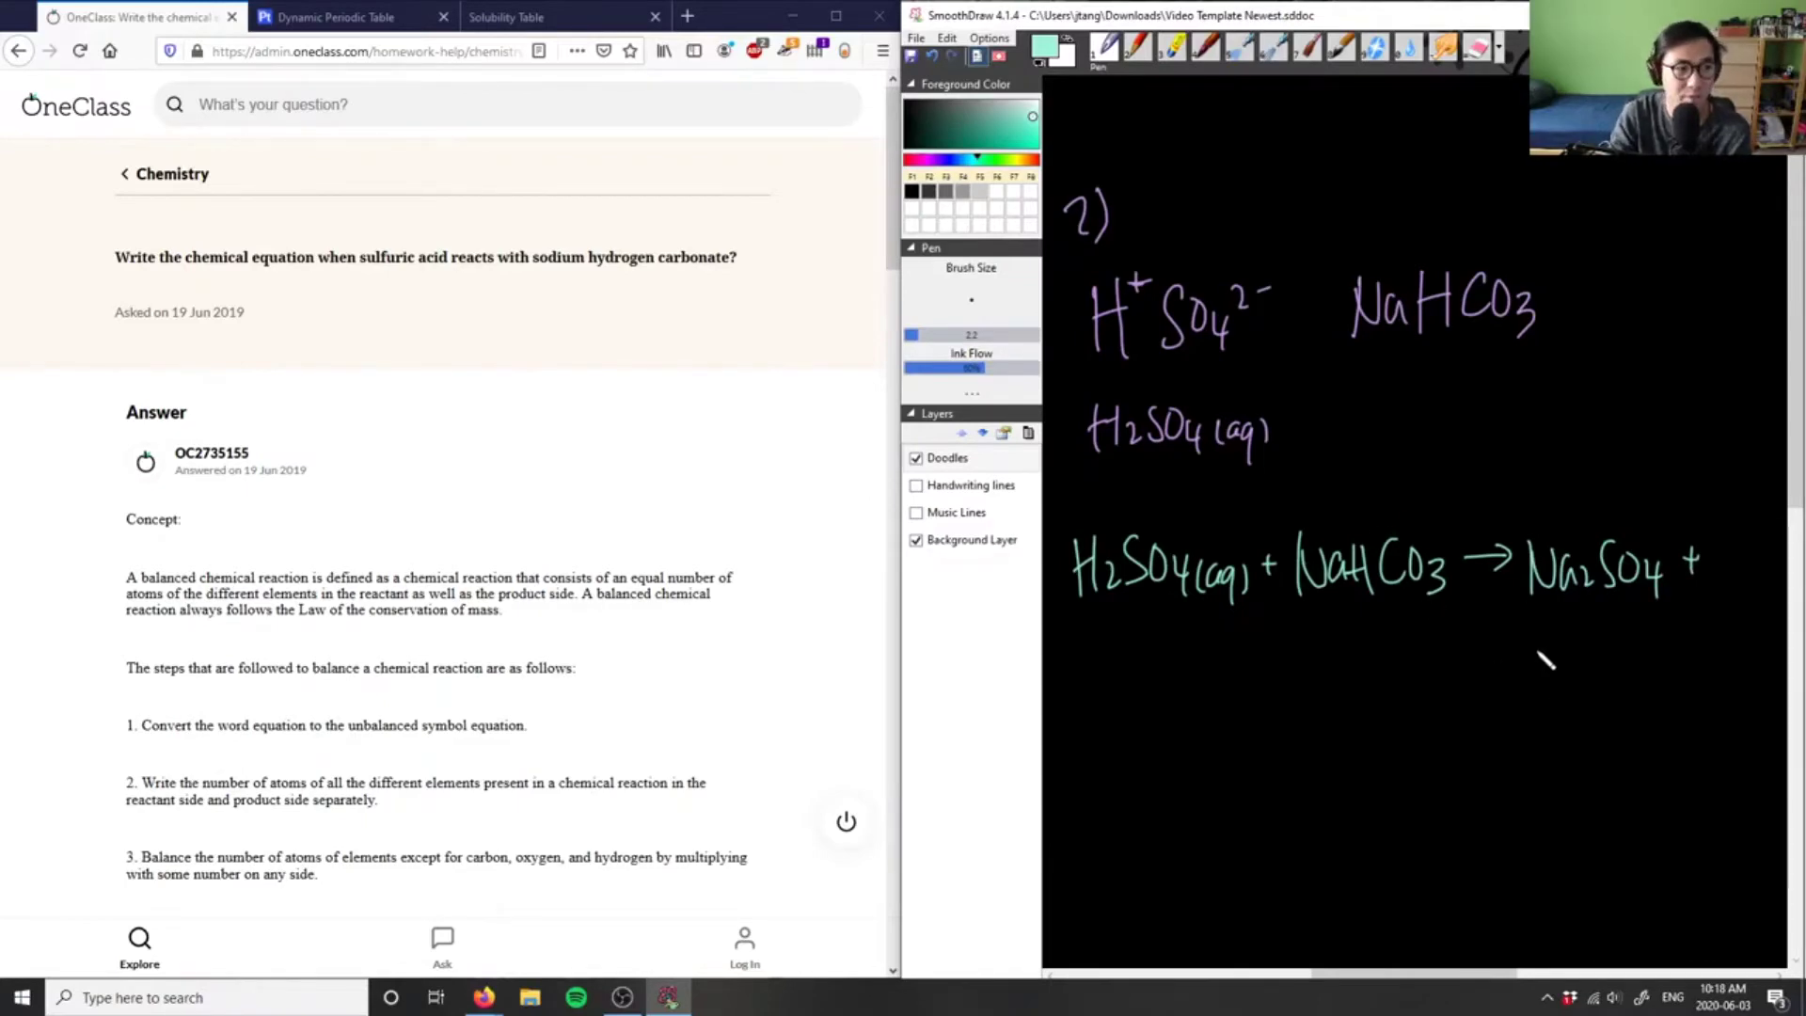
{"action": "left_click_drag", "start_coordinate": [1568, 637], "coordinate": [1568, 687]}
{"action": "mouse_move", "coordinate": [1569, 662]}
{"action": "left_mouse_down"}
{"action": "mouse_move", "coordinate": [1624, 688]}
{"action": "mouse_move", "coordinate": [1669, 665]}
{"action": "mouse_move", "coordinate": [1670, 691]}
{"action": "left_mouse_up"}
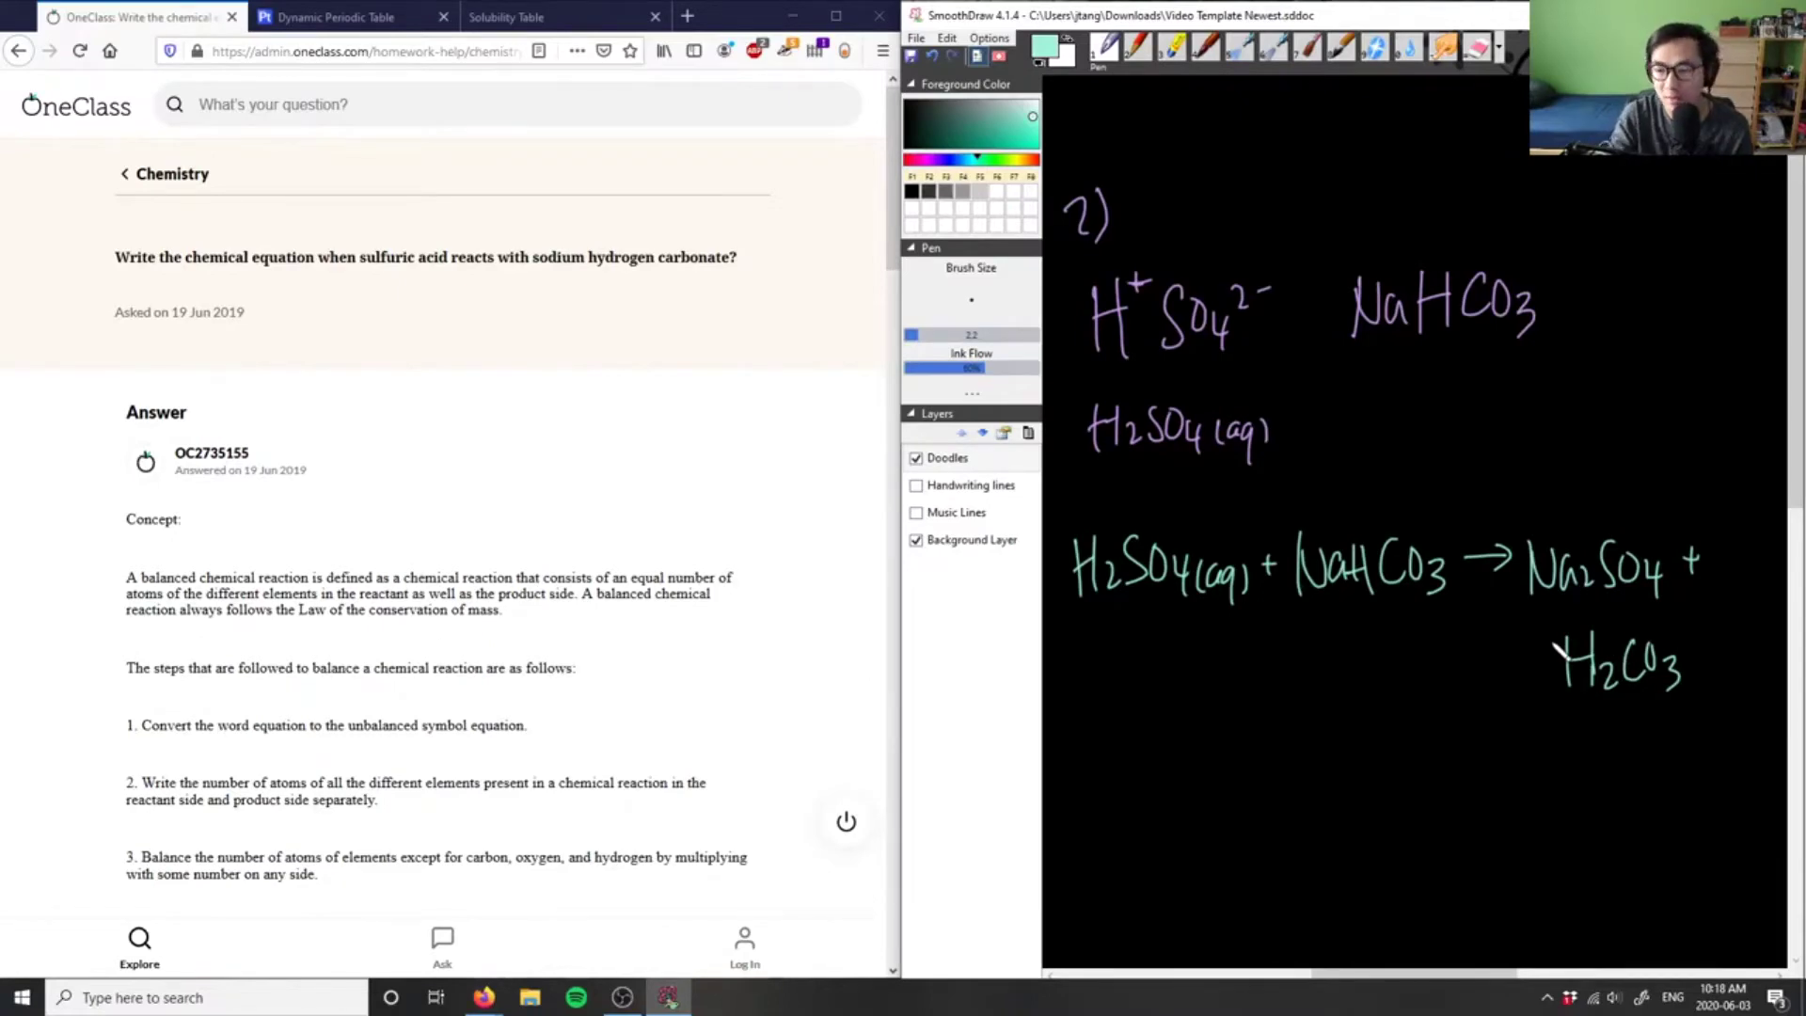
- Write → Na2SO4 + CO2 + H2O on a new line, undoing two slipped strokes
{"action": "left_click_drag", "start_coordinate": [1092, 784], "coordinate": [1219, 815]}
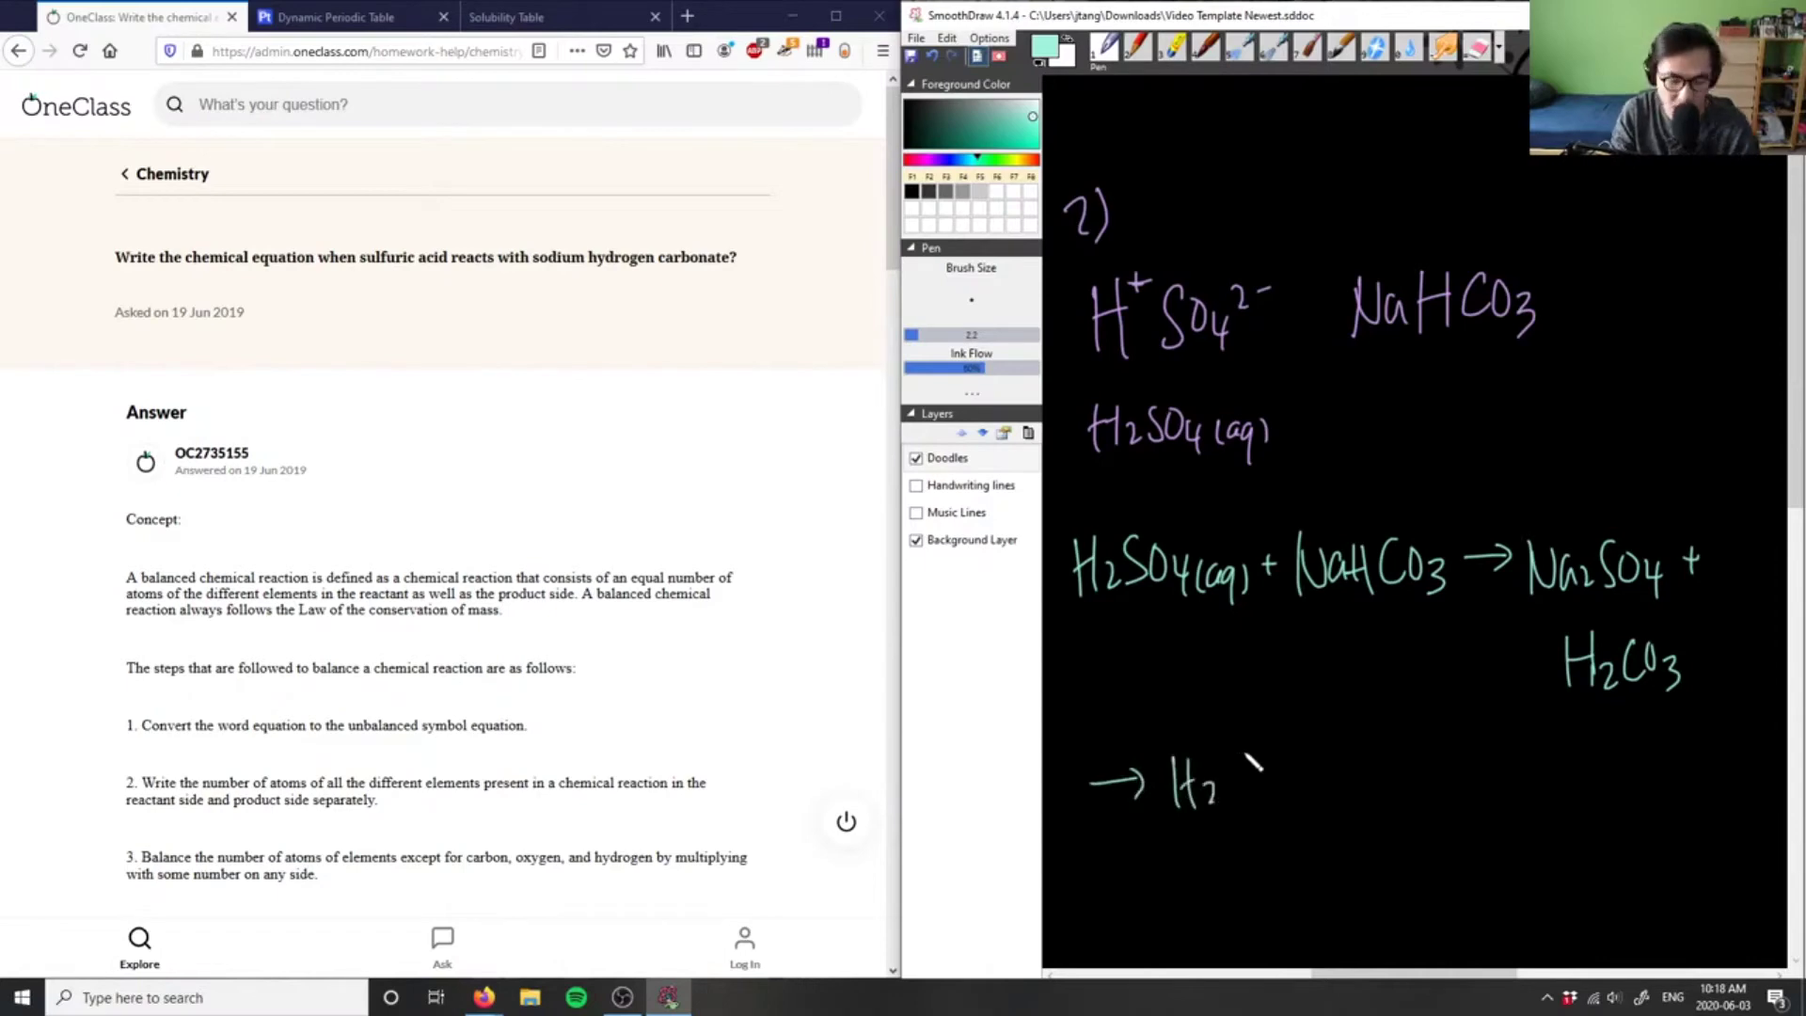
{"action": "key", "text": "ctrl+z"}
{"action": "key", "text": "ctrl+z"}
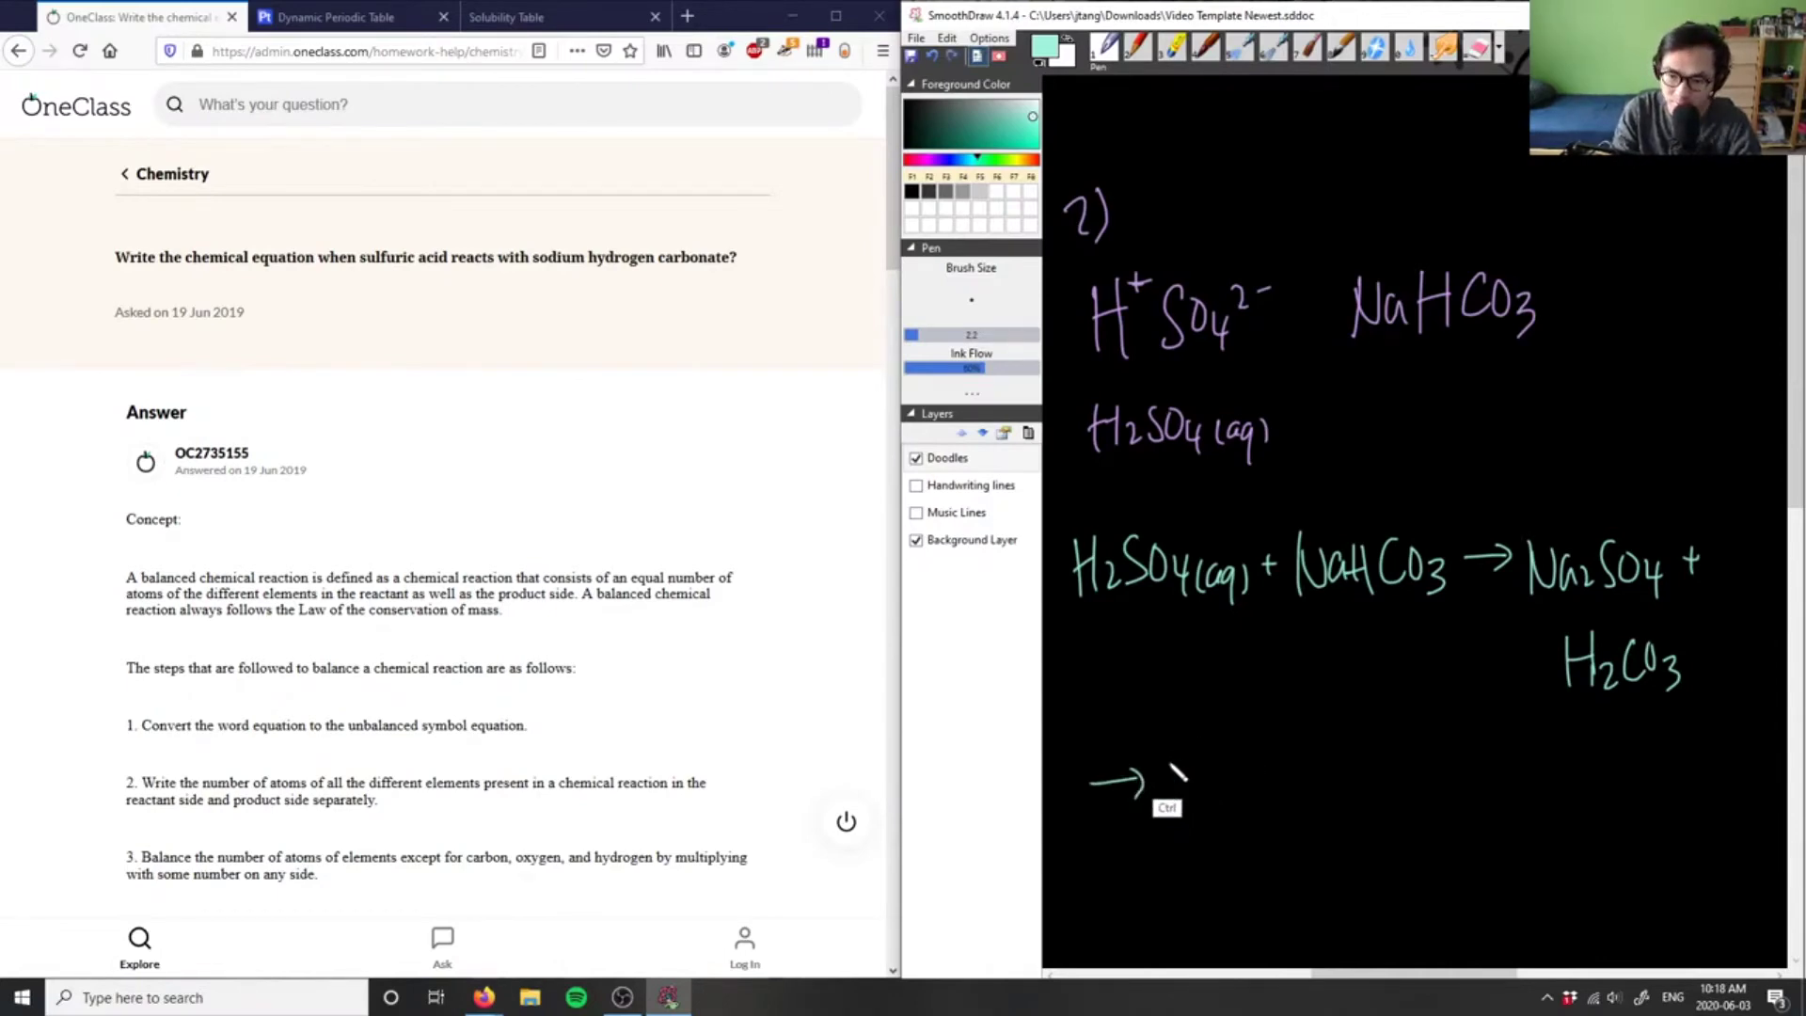
{"action": "mouse_move", "coordinate": [1171, 764]}
{"action": "left_mouse_down"}
{"action": "mouse_move", "coordinate": [1166, 799]}
{"action": "mouse_move", "coordinate": [1267, 776]}
{"action": "mouse_move", "coordinate": [1286, 801]}
{"action": "mouse_move", "coordinate": [1317, 773]}
{"action": "left_mouse_up"}
{"action": "mouse_move", "coordinate": [1309, 764]}
{"action": "left_mouse_down"}
{"action": "mouse_move", "coordinate": [1310, 787]}
{"action": "mouse_move", "coordinate": [1338, 792]}
{"action": "mouse_move", "coordinate": [1371, 755]}
{"action": "mouse_move", "coordinate": [1401, 796]}
{"action": "left_mouse_up"}
{"action": "key", "text": "ctrl+z"}
{"action": "left_click_drag", "start_coordinate": [1407, 777], "coordinate": [1427, 774]}
{"action": "mouse_move", "coordinate": [1416, 765]}
{"action": "left_mouse_down"}
{"action": "mouse_move", "coordinate": [1417, 788]}
{"action": "mouse_move", "coordinate": [1436, 788]}
{"action": "left_mouse_up"}
{"action": "mouse_move", "coordinate": [1435, 771]}
{"action": "left_mouse_down"}
{"action": "mouse_move", "coordinate": [1458, 753]}
{"action": "mouse_move", "coordinate": [1494, 797]}
{"action": "mouse_move", "coordinate": [1512, 750]}
{"action": "left_mouse_up"}
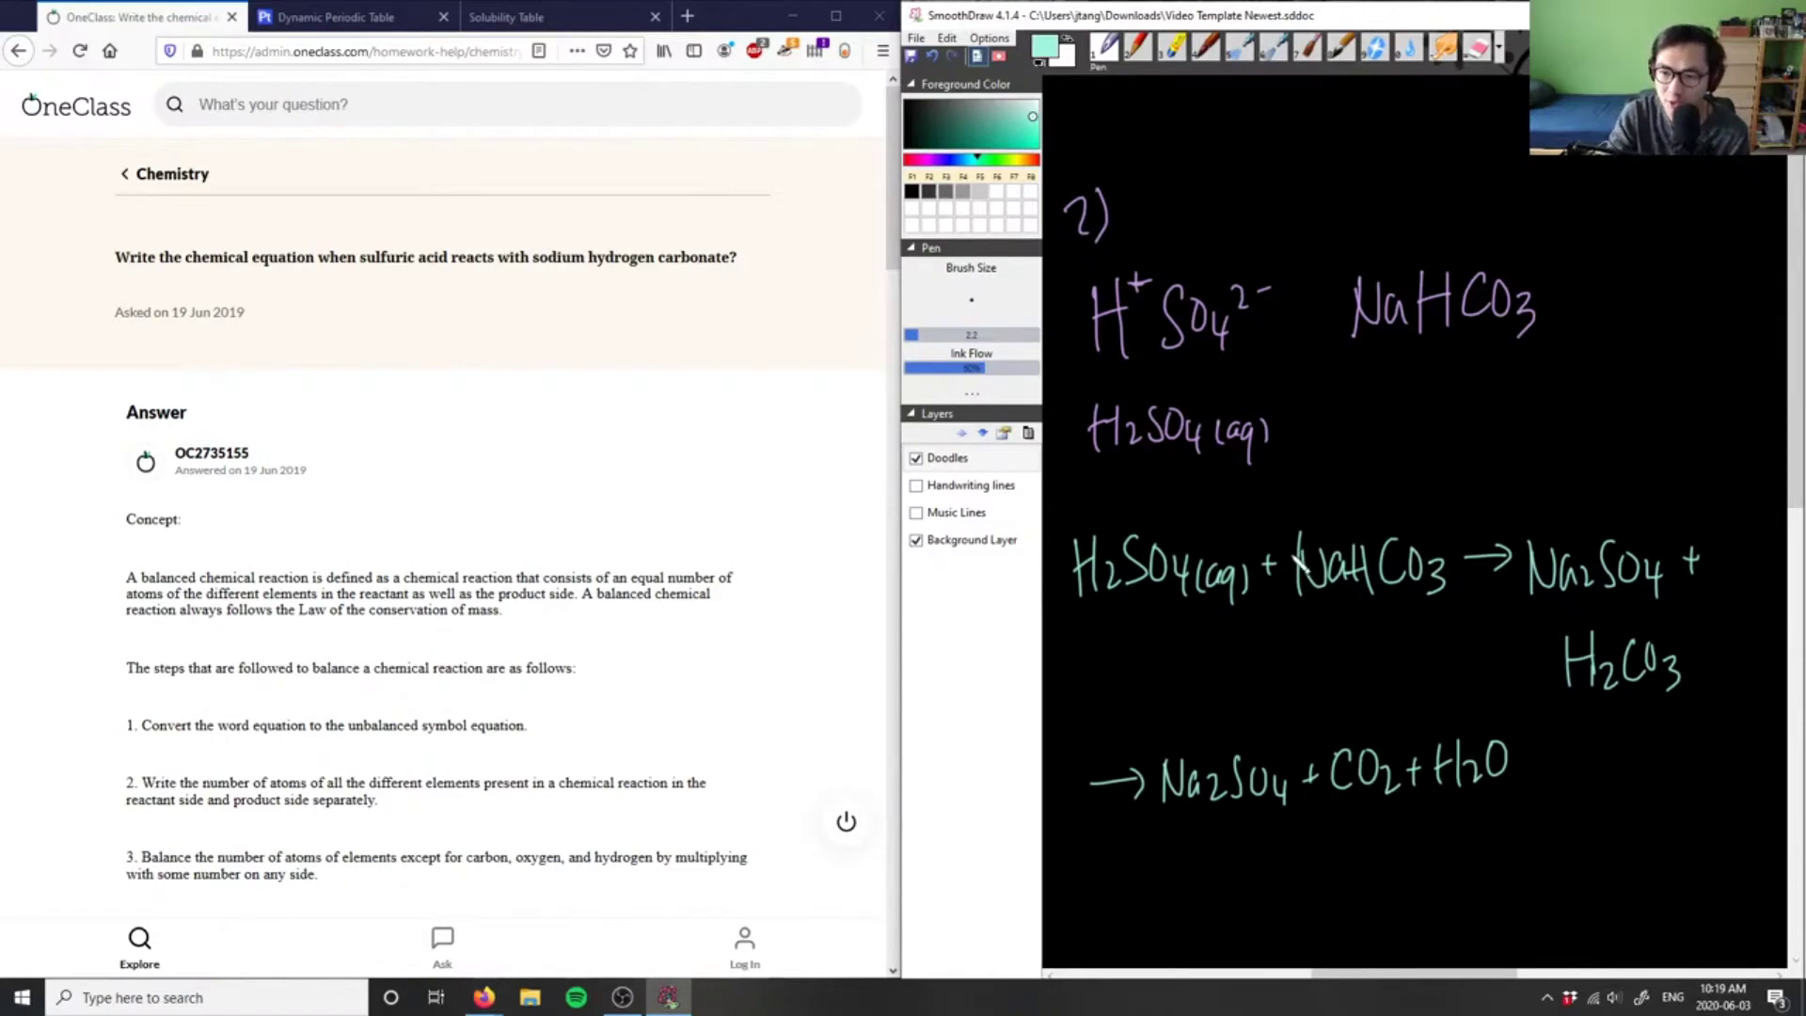
- Add coefficient 2 before NaHCO3 and before H2CO3
{"action": "left_click_drag", "start_coordinate": [1269, 558], "coordinate": [1283, 591]}
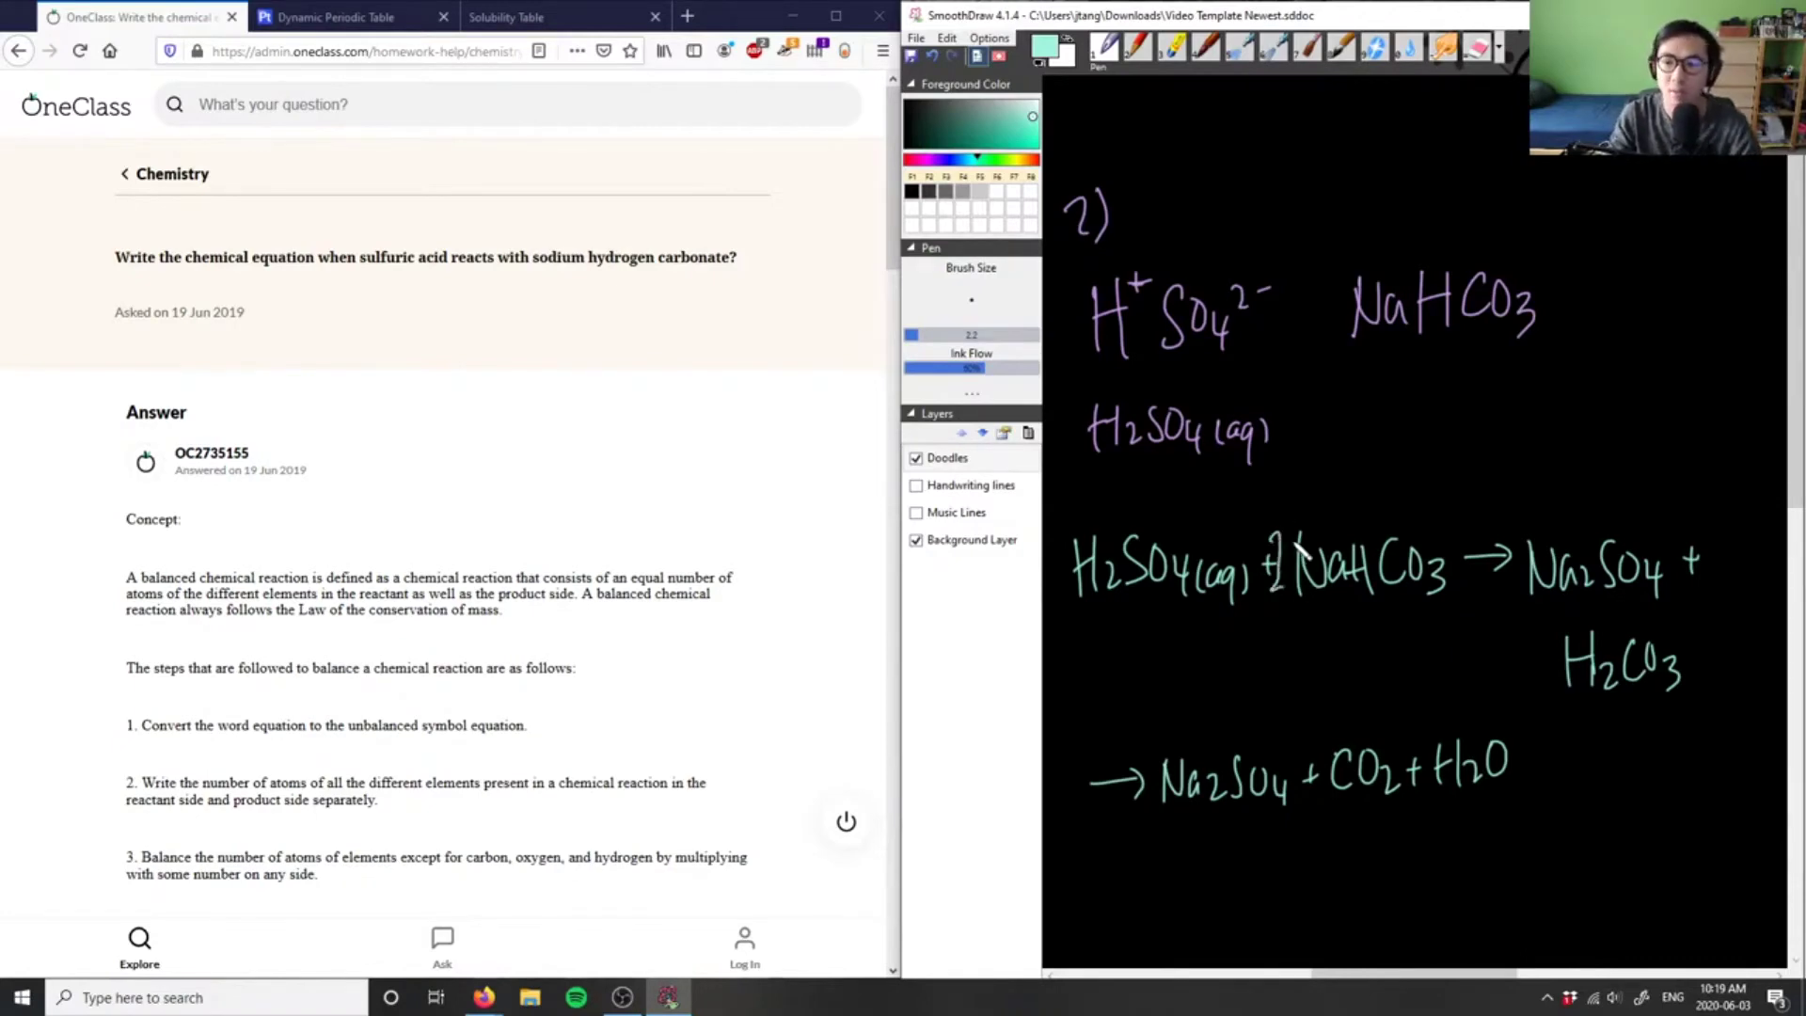
{"action": "key", "text": "ctrl+z"}
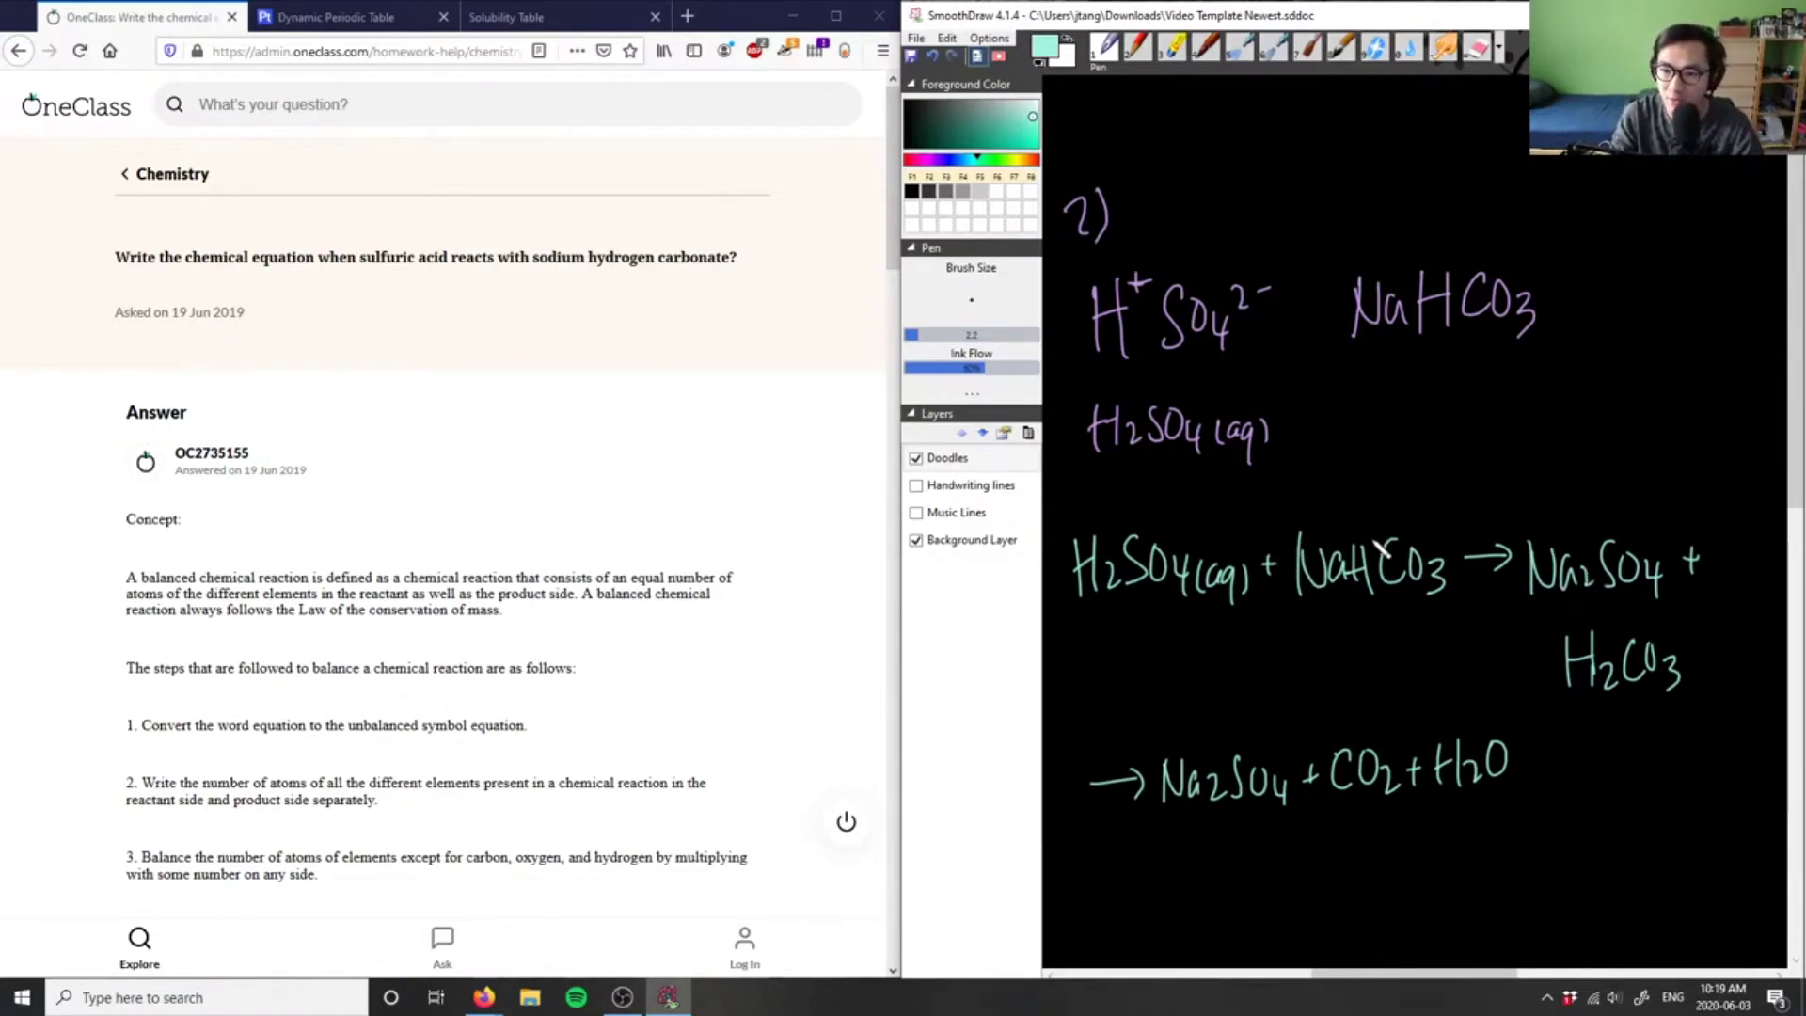
{"action": "left_click_drag", "start_coordinate": [1270, 523], "coordinate": [1285, 542]}
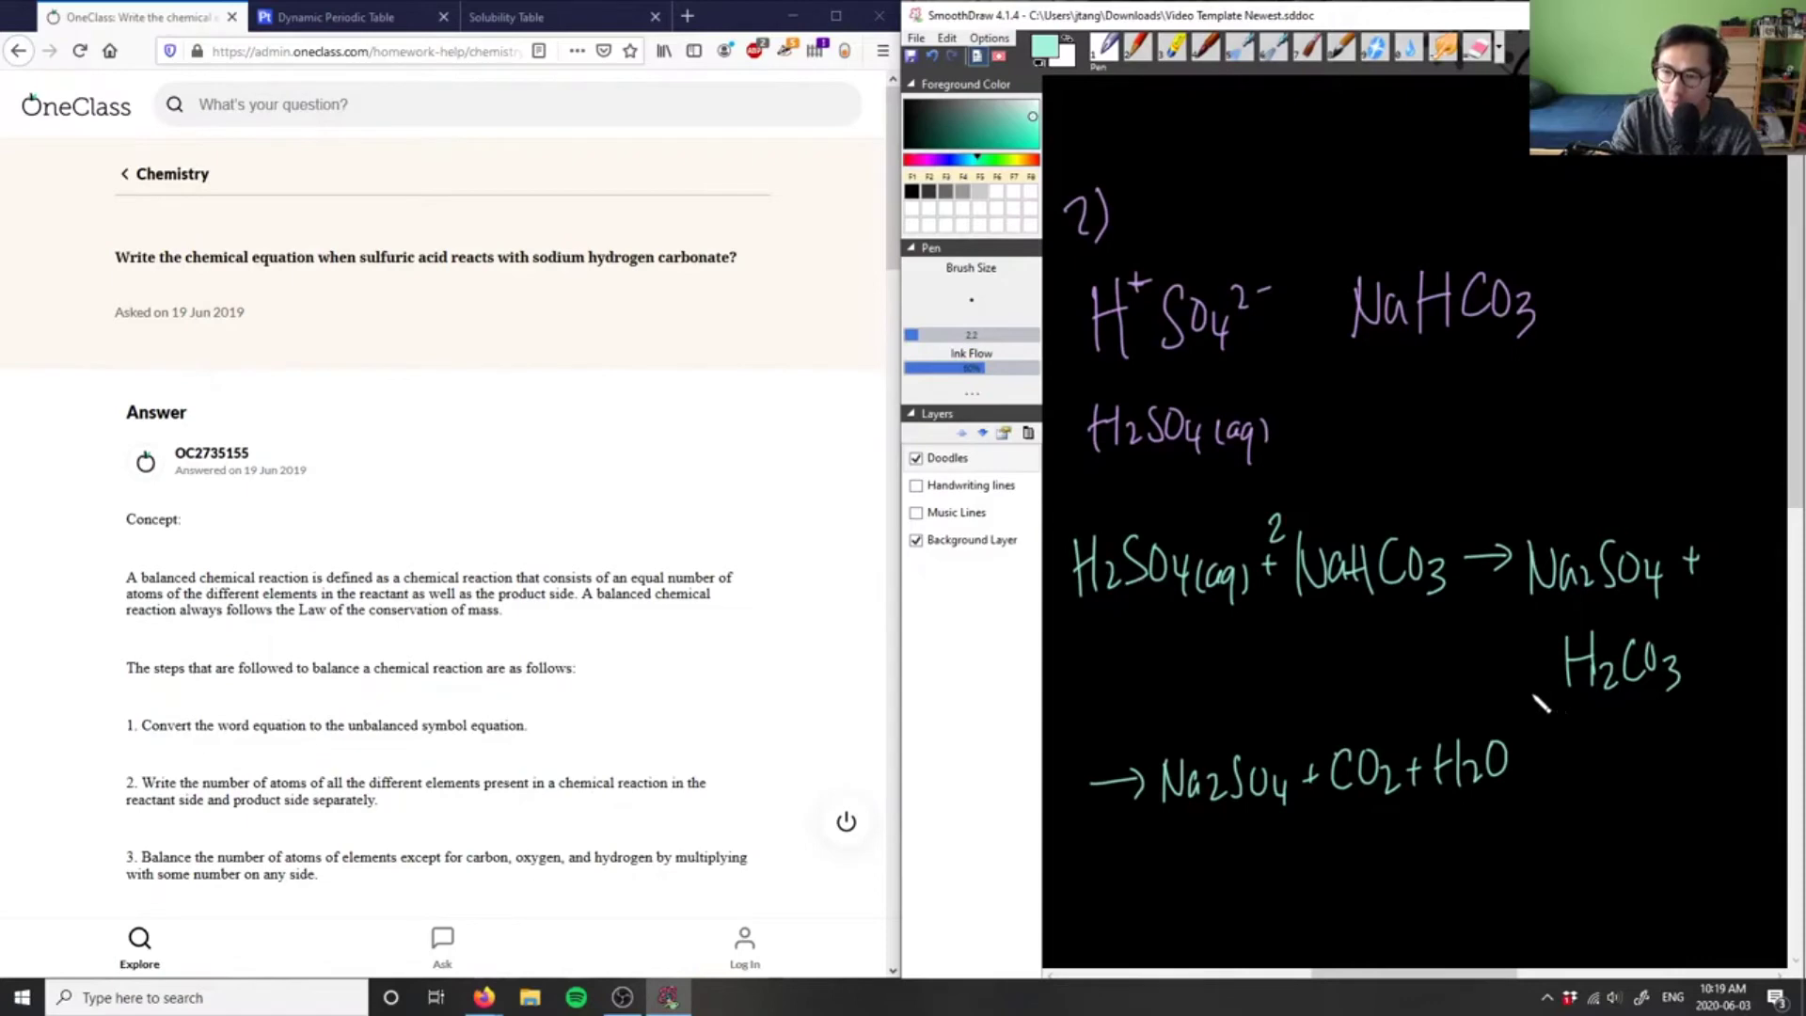
{"action": "left_click_drag", "start_coordinate": [1527, 646], "coordinate": [1547, 666]}
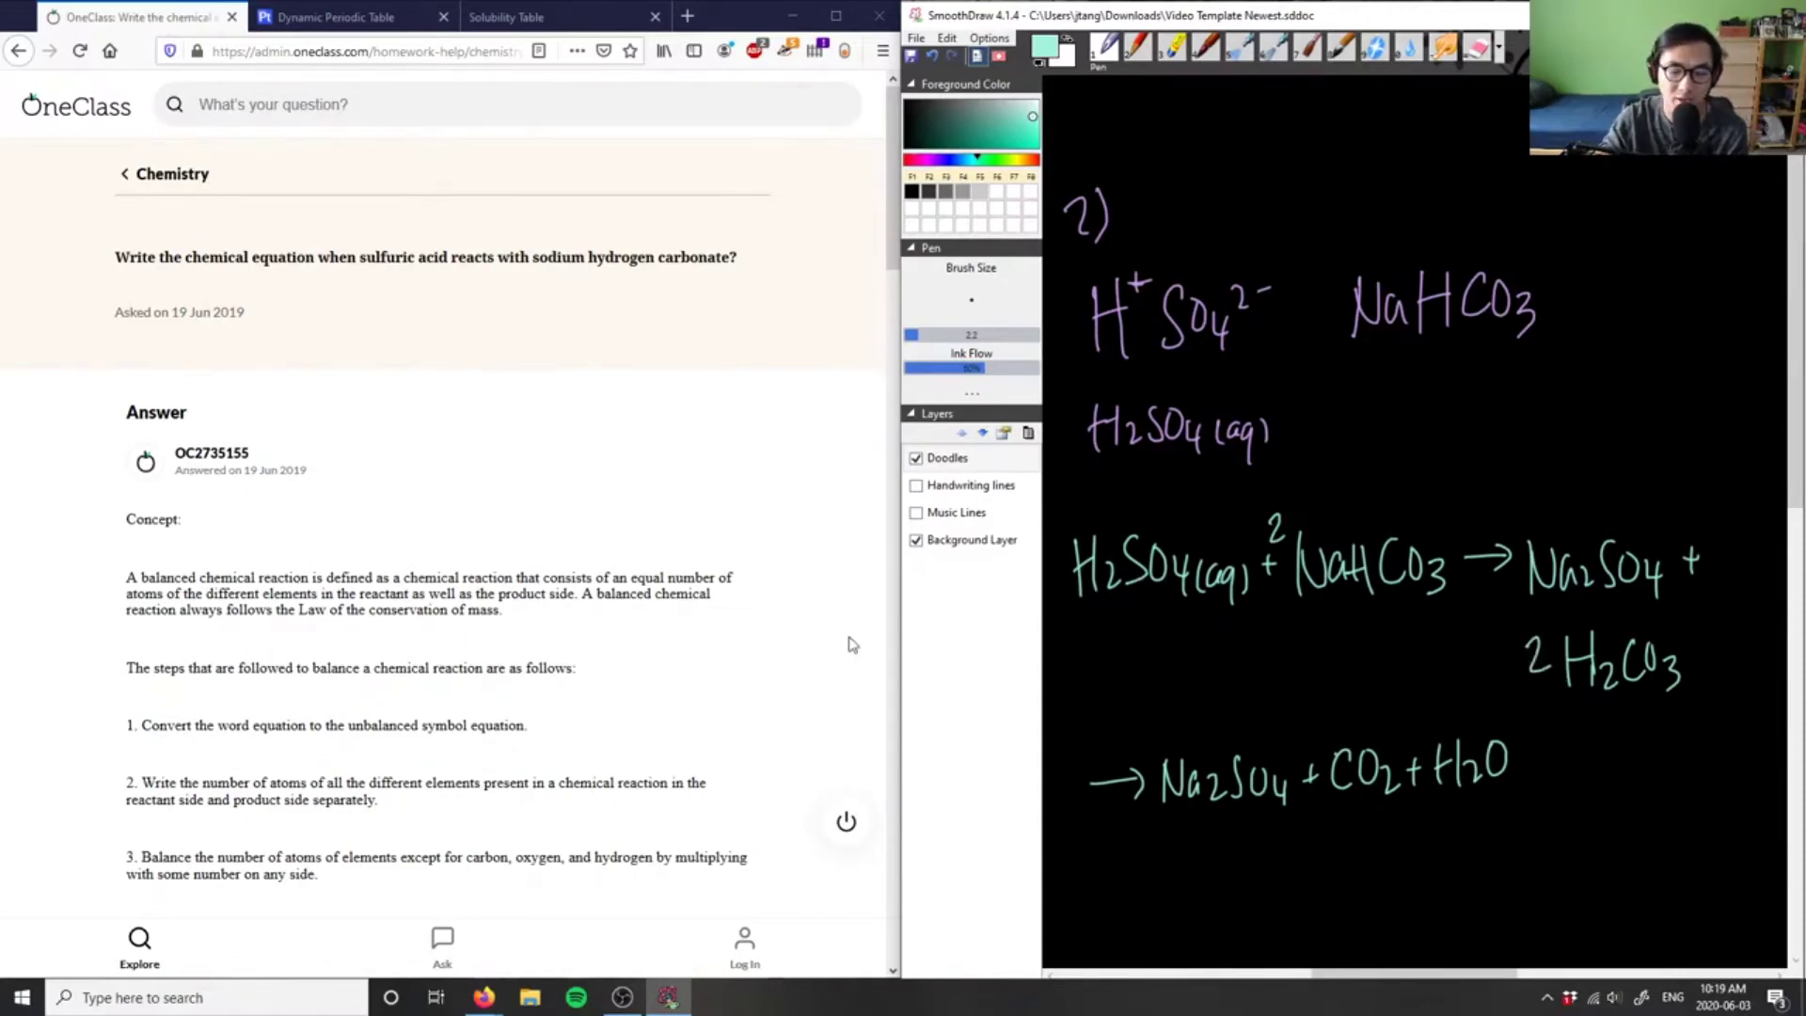
{"action": "scroll", "coordinate": [666, 645], "scroll_direction": "down", "scroll_amount": 12}
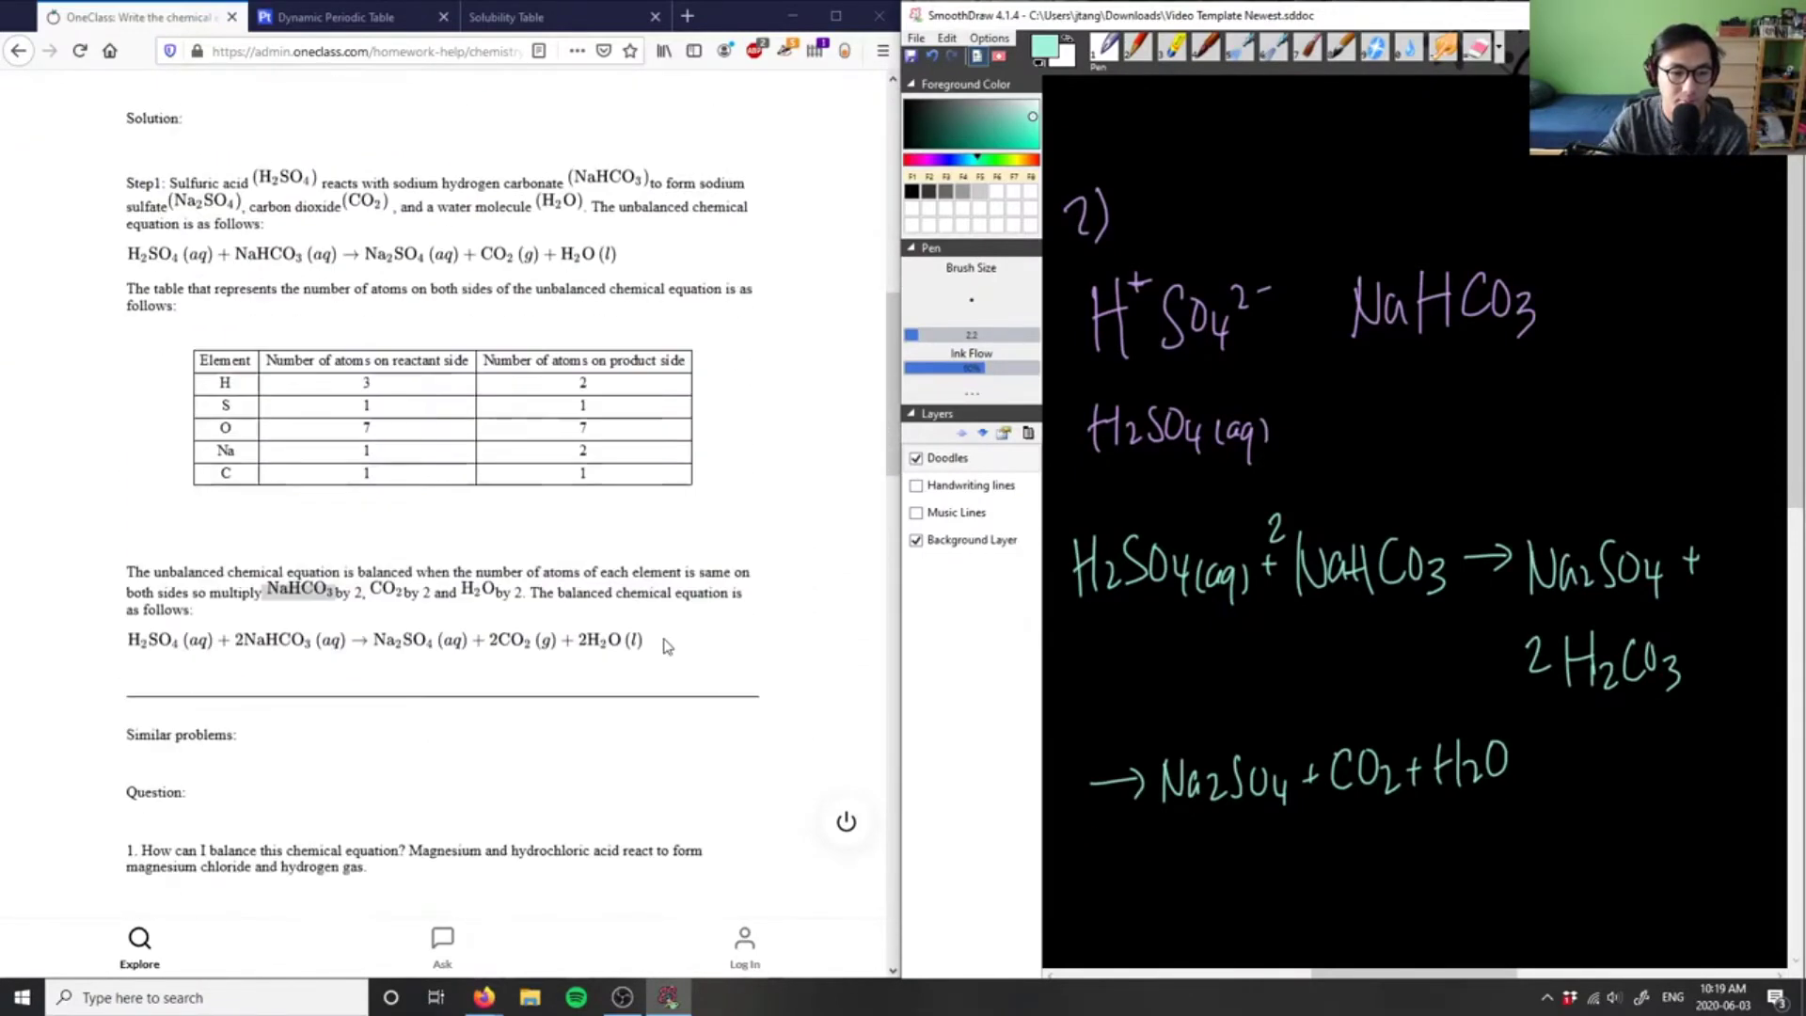
- Scroll the OneClass answer down to the Solution table and balanced equation
{"action": "scroll", "coordinate": [666, 645], "scroll_direction": "down", "scroll_amount": 1}
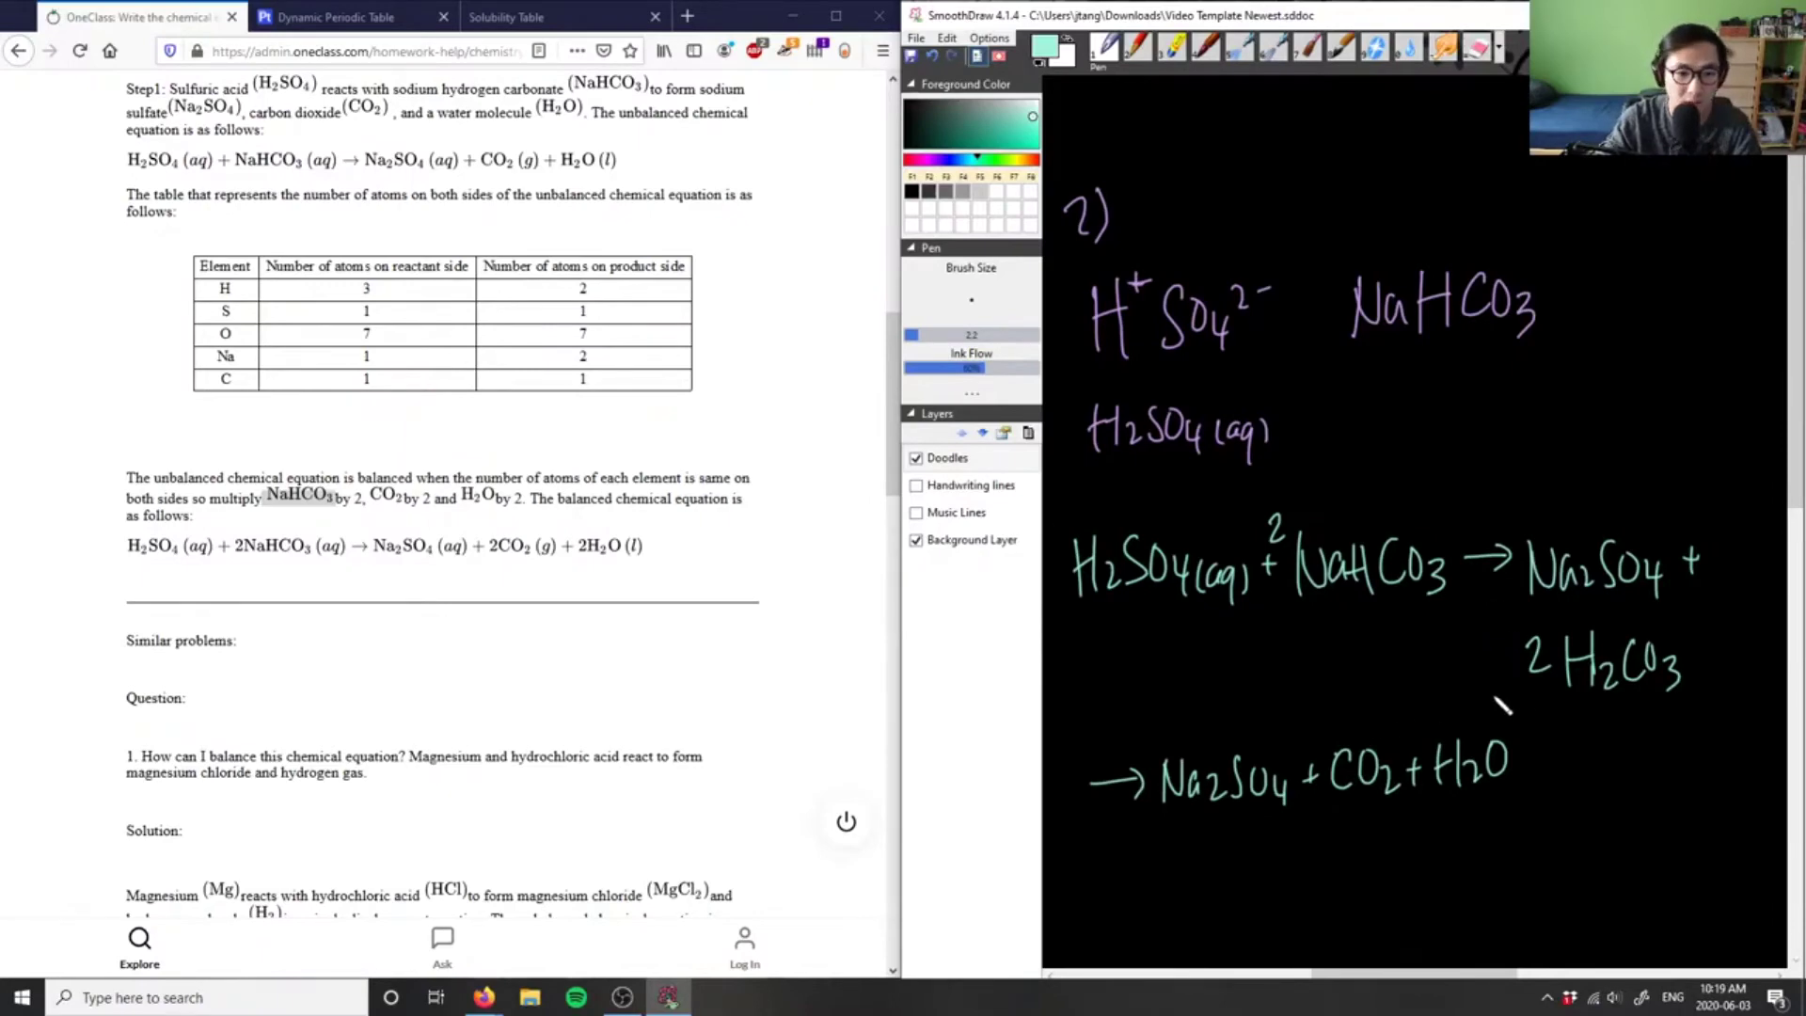
{"action": "left_click", "coordinate": [1046, 49]}
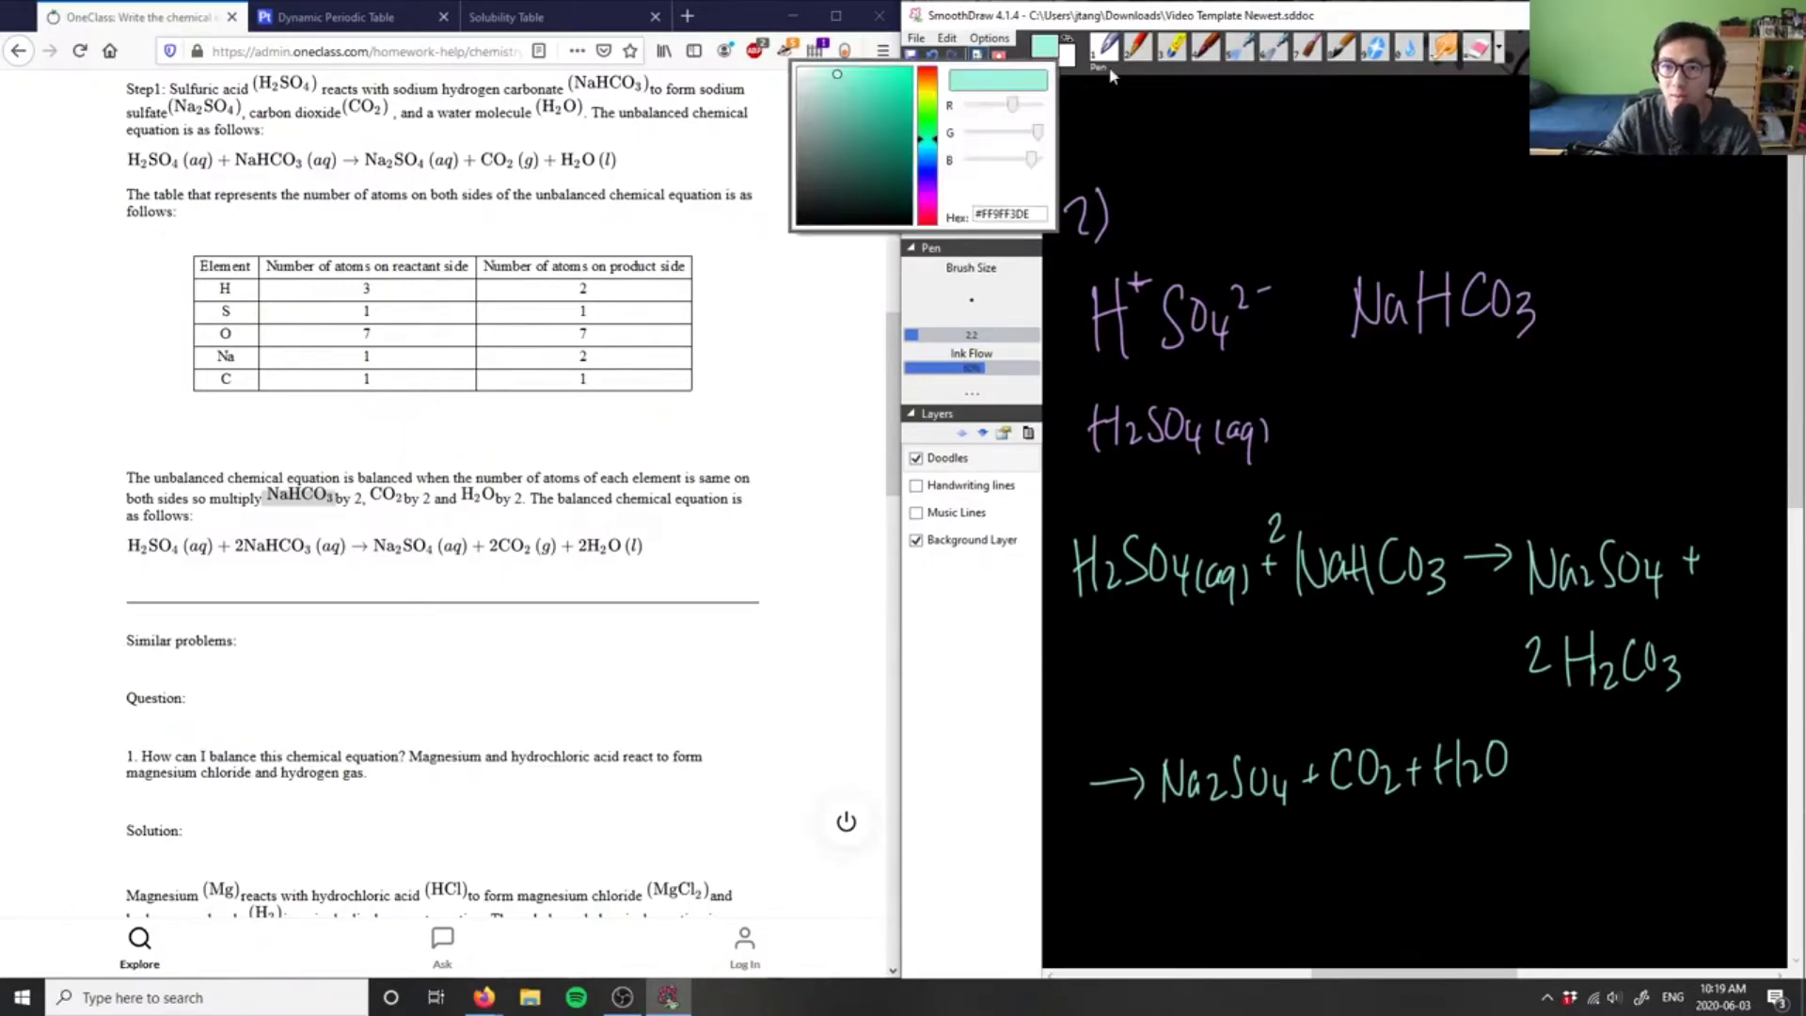
- Rub out the 2 H2CO3 term and leftover specks with the Soft Eraser, then return to the Pen
{"action": "left_click", "coordinate": [1477, 47]}
{"action": "mouse_move", "coordinate": [1538, 669]}
{"action": "left_mouse_down"}
{"action": "mouse_move", "coordinate": [1590, 658]}
{"action": "mouse_move", "coordinate": [1566, 649]}
{"action": "mouse_move", "coordinate": [1644, 663]}
{"action": "mouse_move", "coordinate": [1608, 675]}
{"action": "mouse_move", "coordinate": [1657, 654]}
{"action": "mouse_move", "coordinate": [1679, 670]}
{"action": "mouse_move", "coordinate": [1602, 661]}
{"action": "mouse_move", "coordinate": [1703, 660]}
{"action": "left_mouse_up"}
{"action": "mouse_move", "coordinate": [1604, 706]}
{"action": "left_mouse_down"}
{"action": "mouse_move", "coordinate": [1680, 666]}
{"action": "mouse_move", "coordinate": [1535, 672]}
{"action": "mouse_move", "coordinate": [1685, 679]}
{"action": "left_mouse_up"}
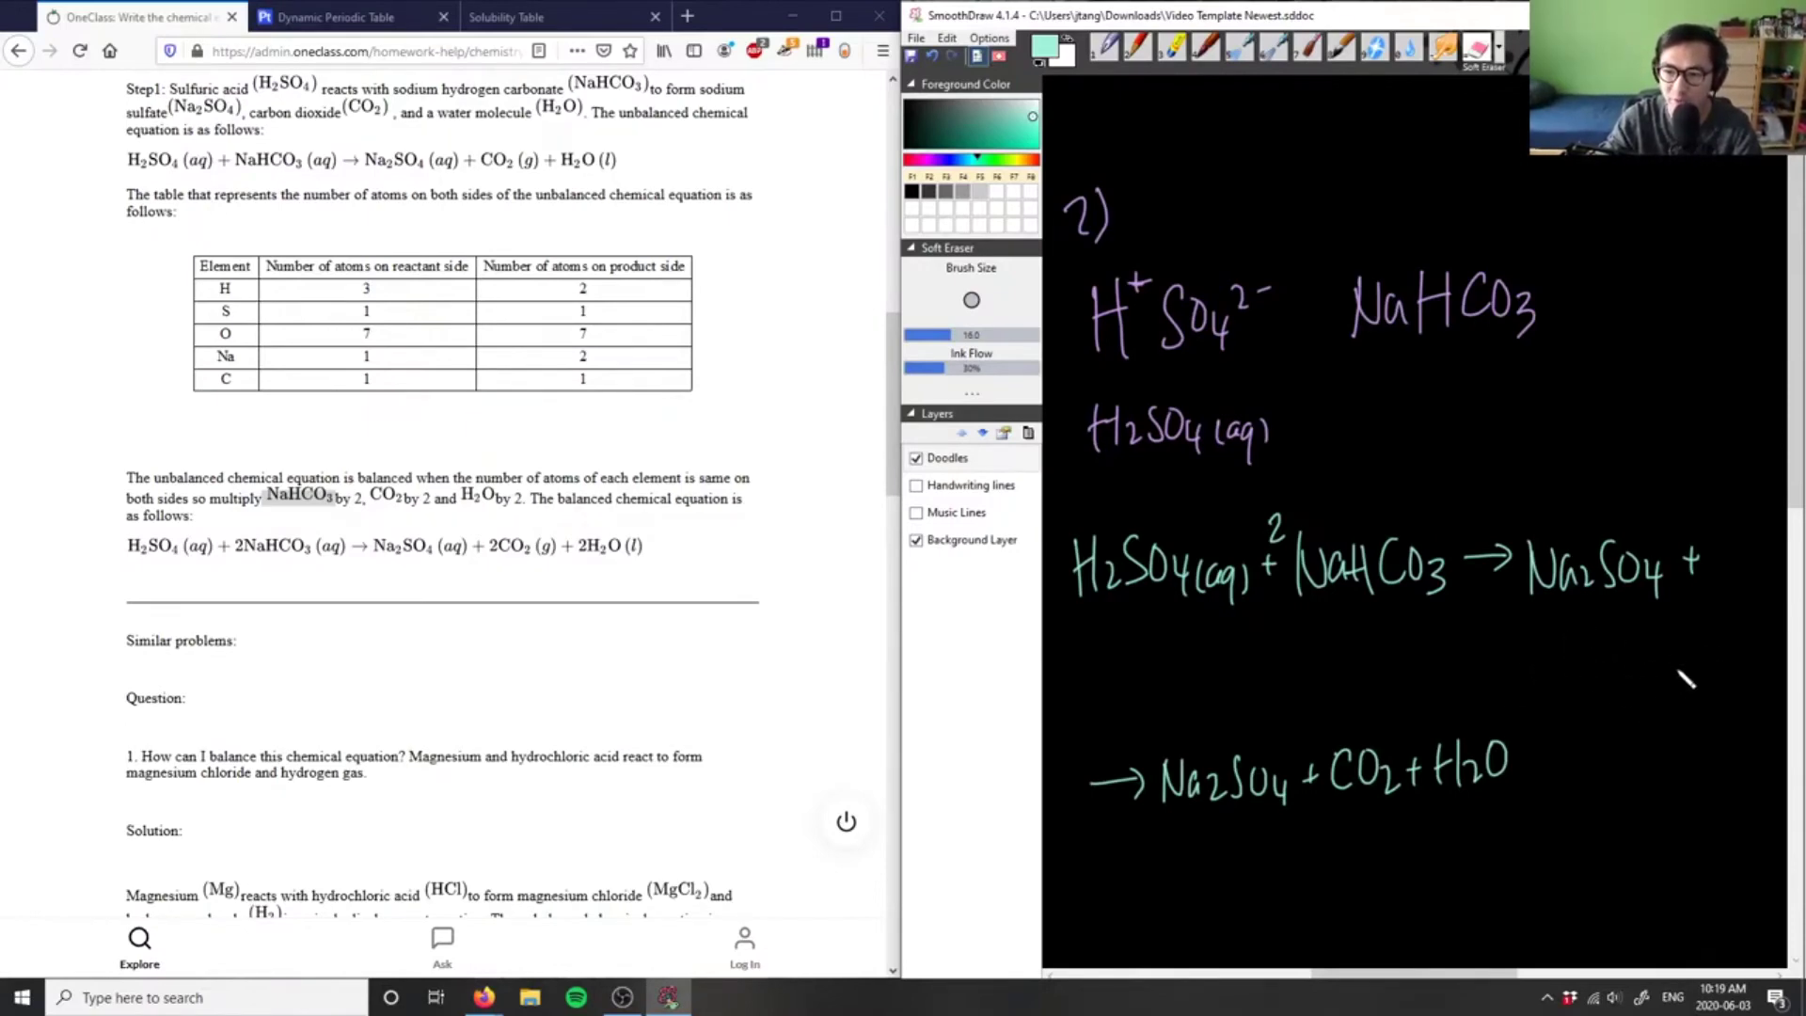
{"action": "left_click", "coordinate": [1108, 52]}
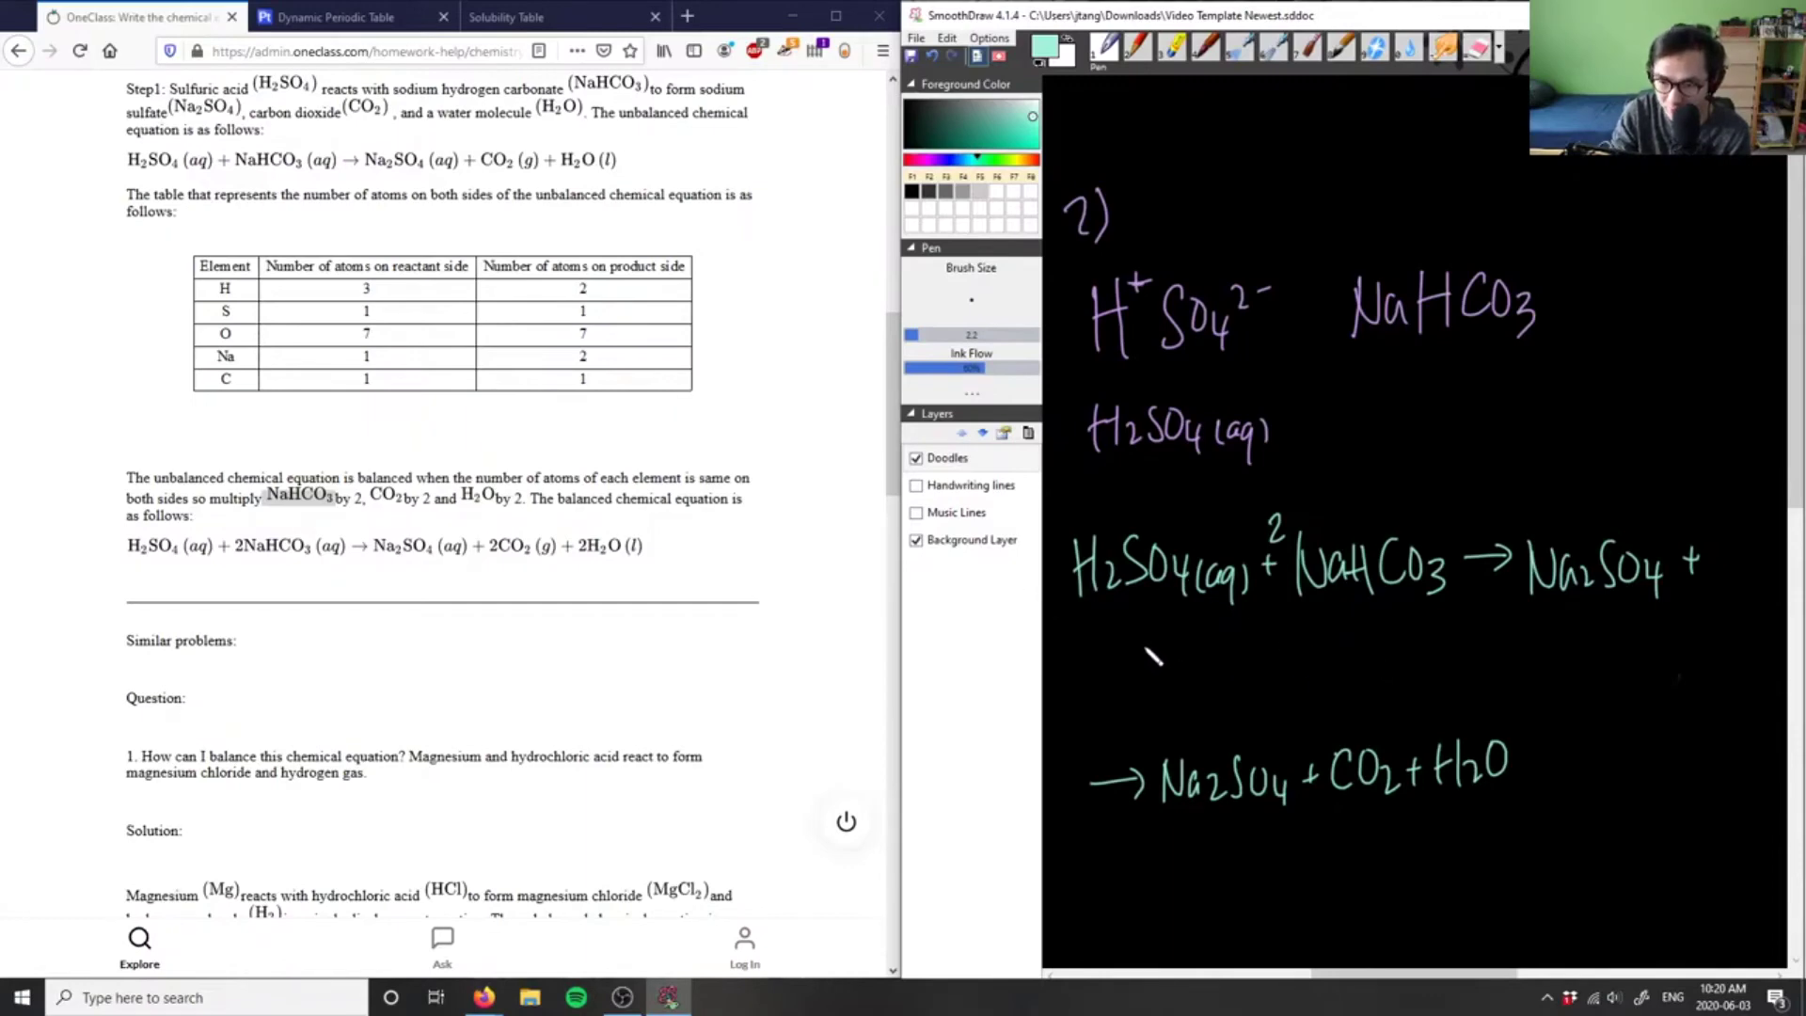
- Jot 2H (crossed out for 4H) and 2C under the reactants, adding 2 before CO2 and H2O
{"action": "left_click_drag", "start_coordinate": [1143, 645], "coordinate": [1159, 669]}
{"action": "mouse_move", "coordinate": [1166, 641]}
{"action": "left_mouse_down"}
{"action": "mouse_move", "coordinate": [1165, 670]}
{"action": "mouse_move", "coordinate": [1178, 654]}
{"action": "left_mouse_up"}
{"action": "left_click_drag", "start_coordinate": [1179, 638], "coordinate": [1177, 673]}
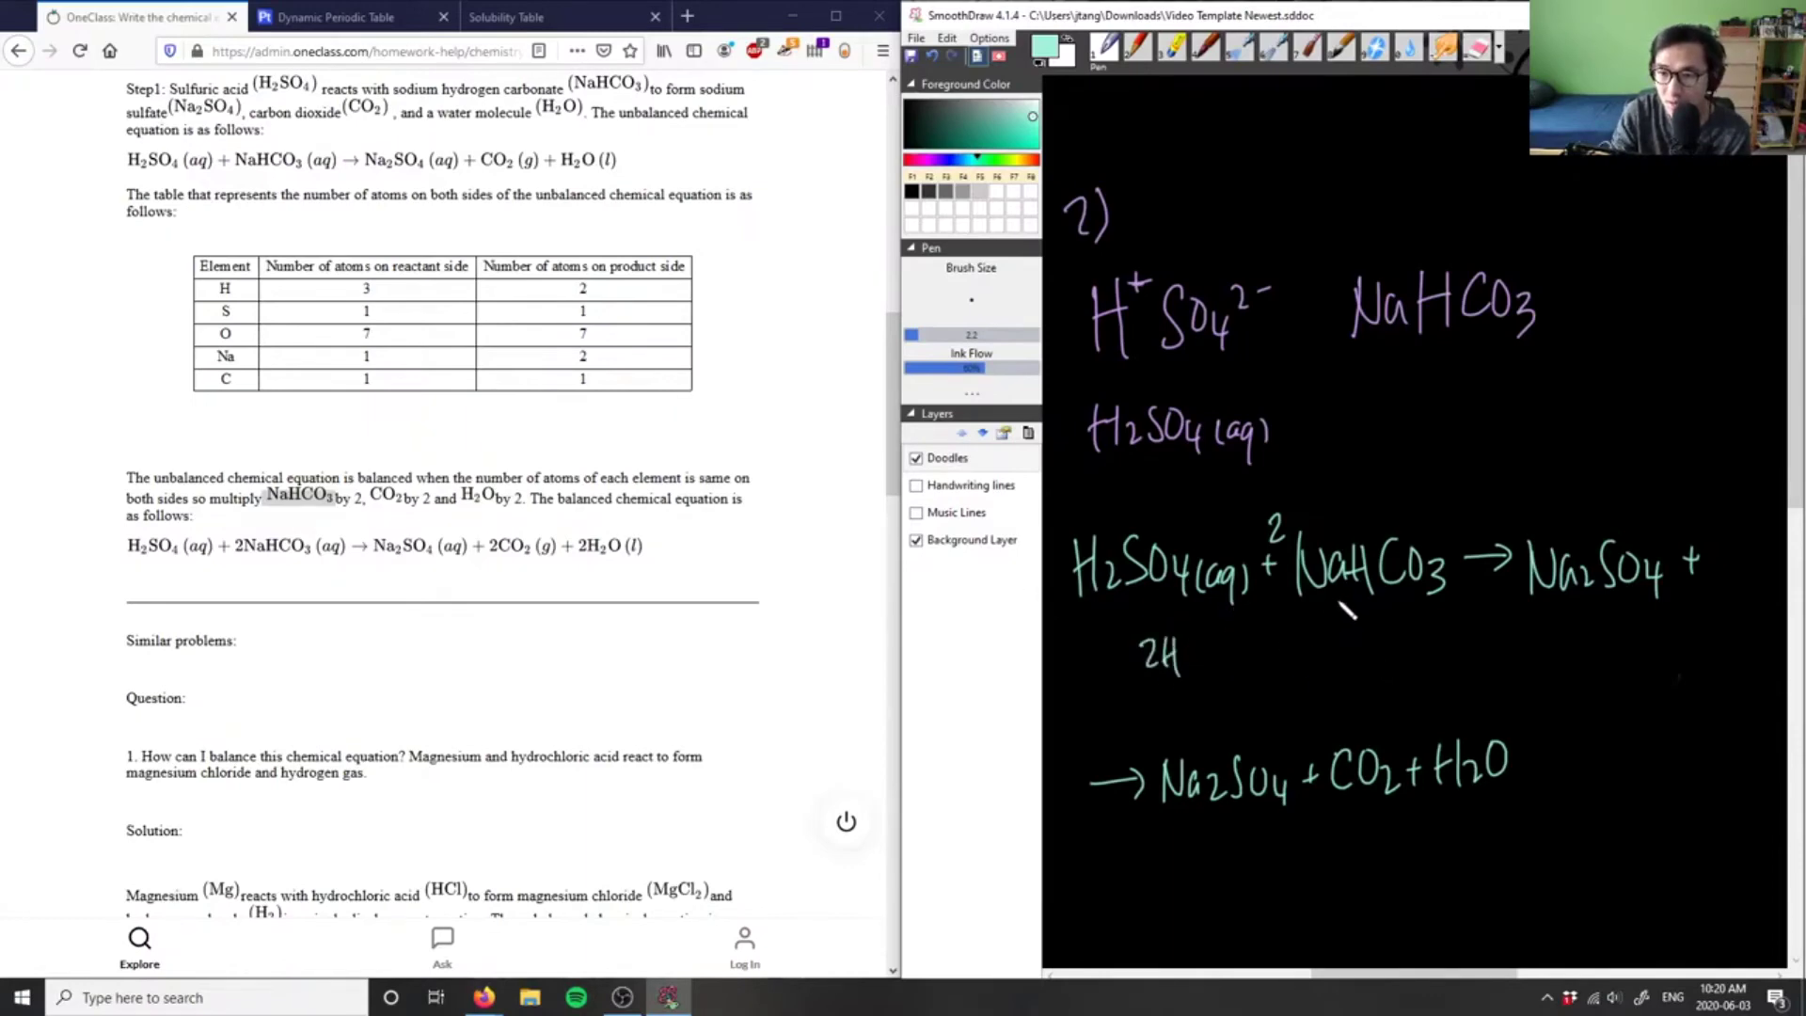
{"action": "left_click_drag", "start_coordinate": [1284, 639], "coordinate": [1313, 649]}
{"action": "left_click_drag", "start_coordinate": [1310, 741], "coordinate": [1326, 749]}
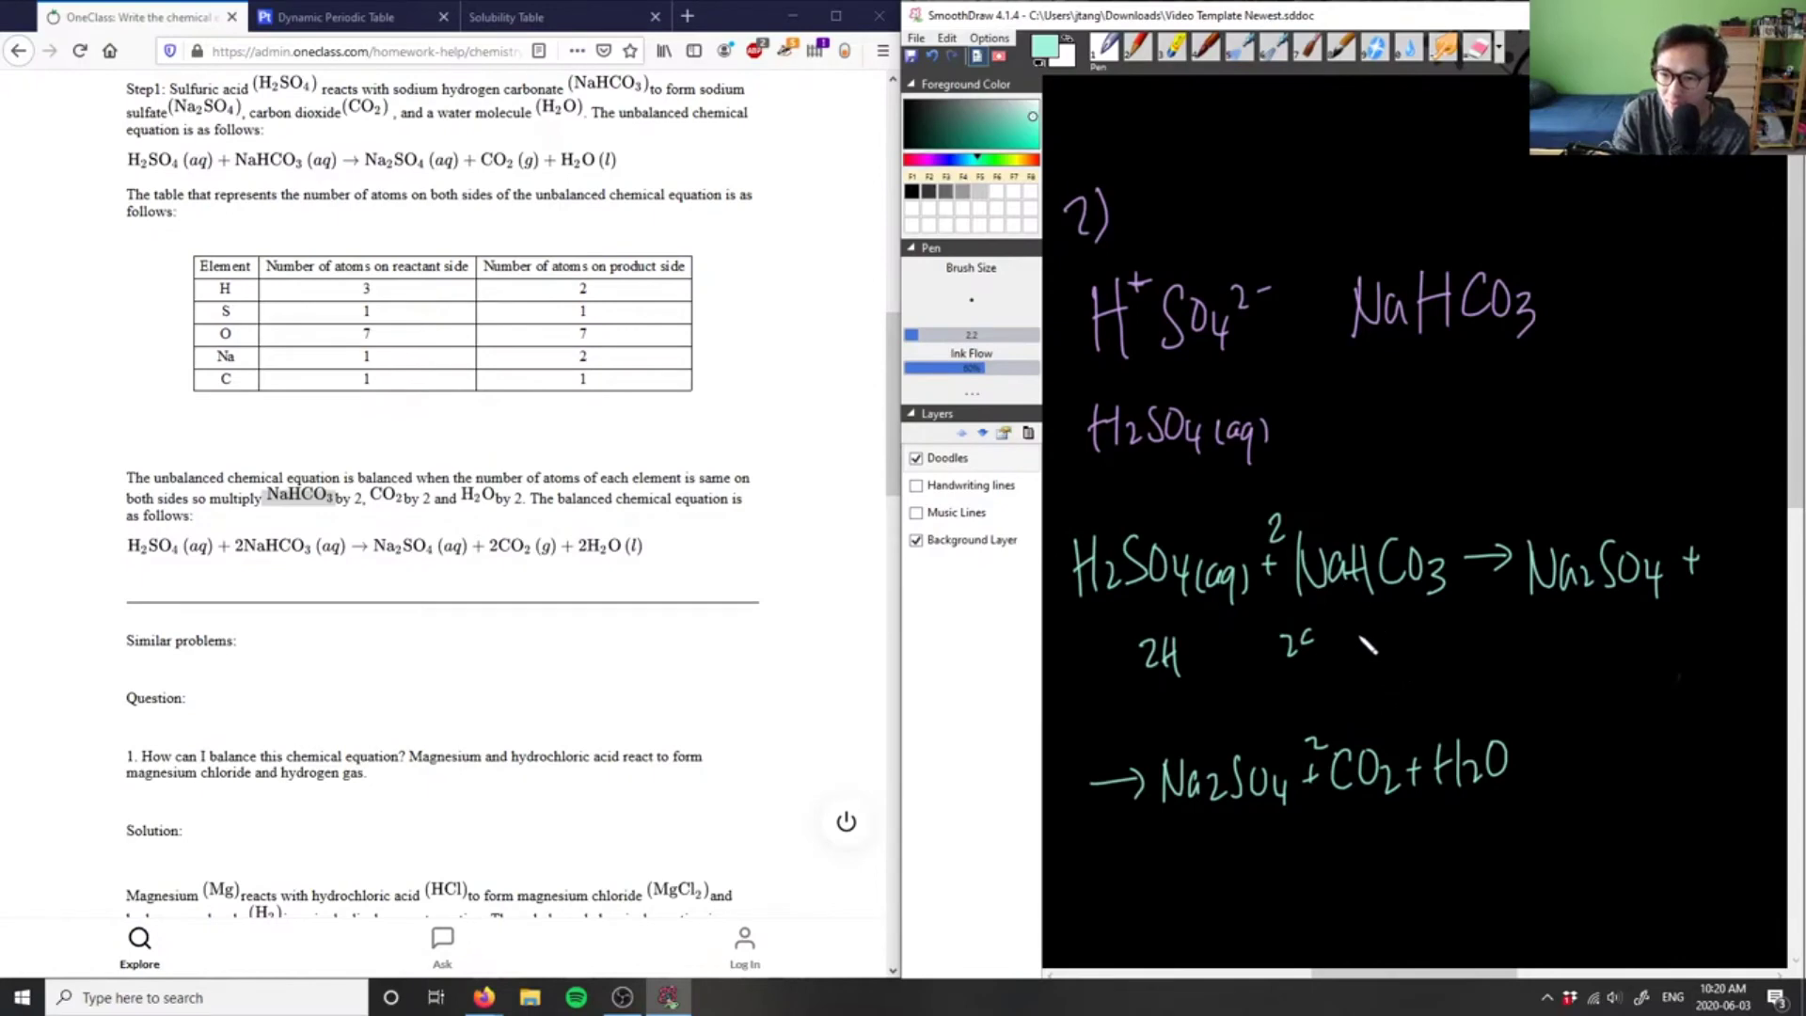
{"action": "mouse_move", "coordinate": [1142, 646]}
{"action": "left_mouse_down"}
{"action": "mouse_move", "coordinate": [1166, 673]}
{"action": "mouse_move", "coordinate": [1234, 663]}
{"action": "left_mouse_up"}
{"action": "left_click_drag", "start_coordinate": [1411, 738], "coordinate": [1422, 753]}
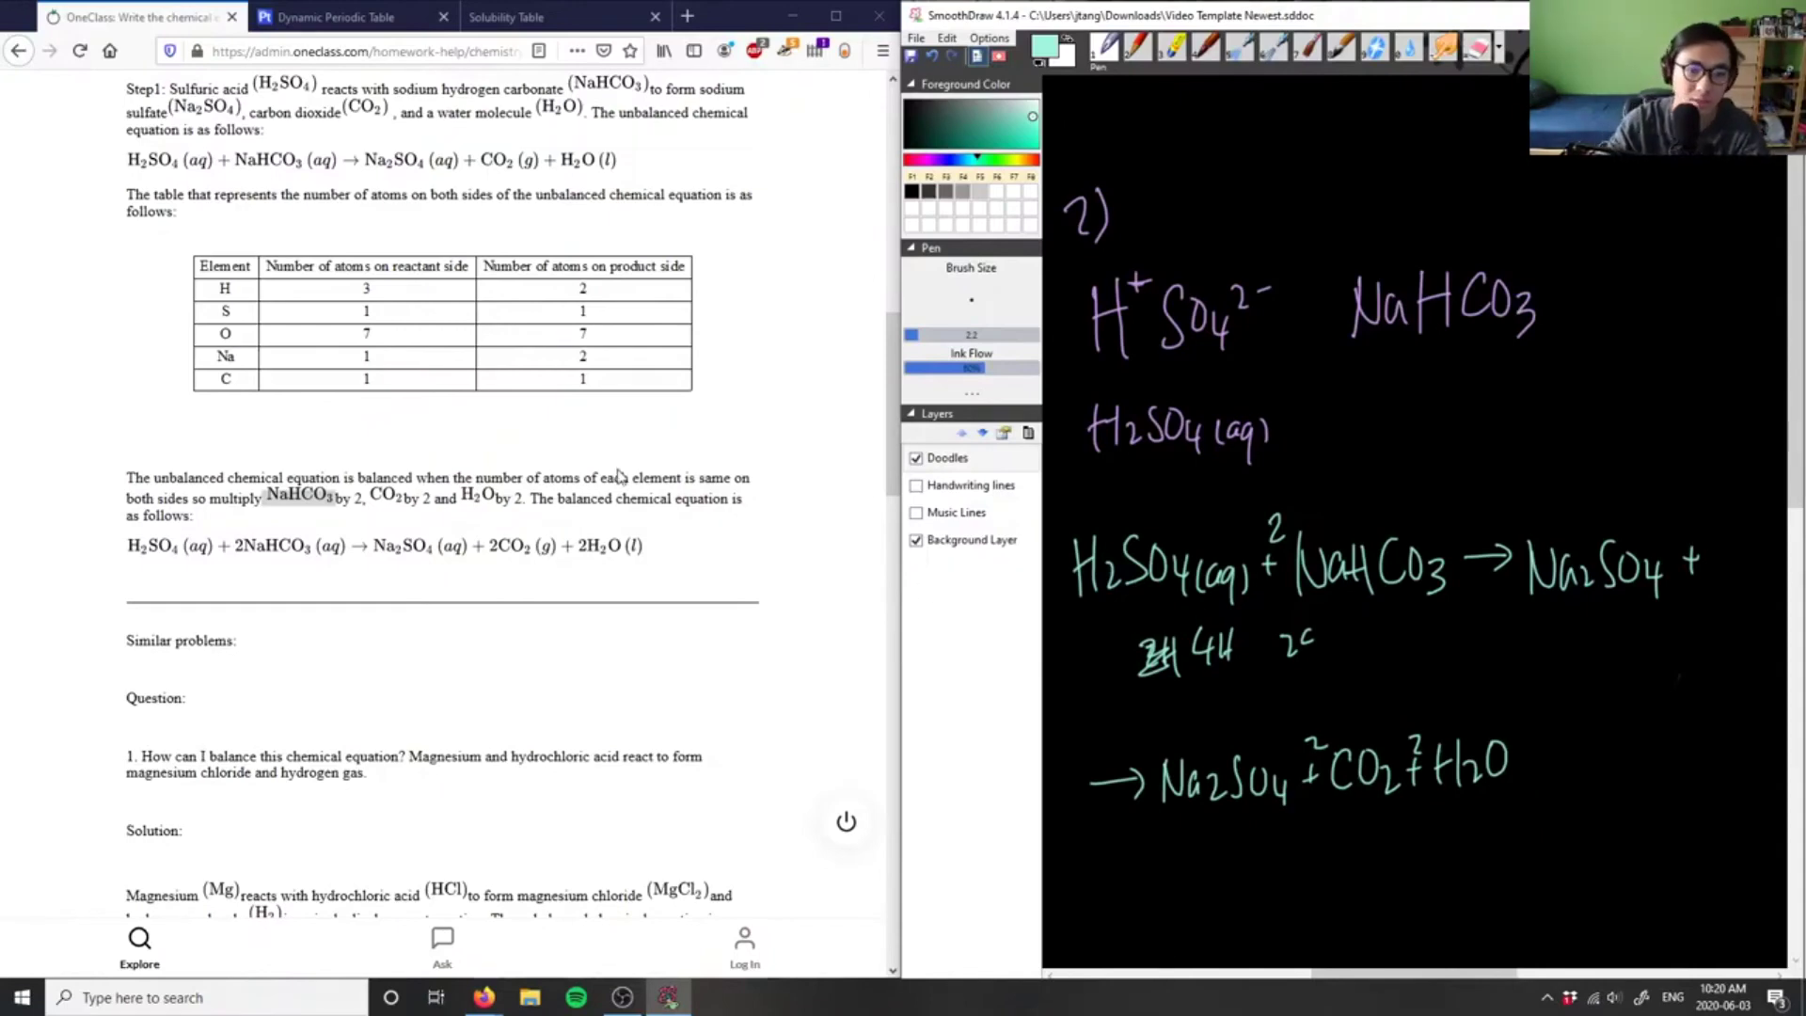
- Bring Firefox forward and position OneClass's balanced equation near the top to compare
{"action": "left_click", "coordinate": [674, 536]}
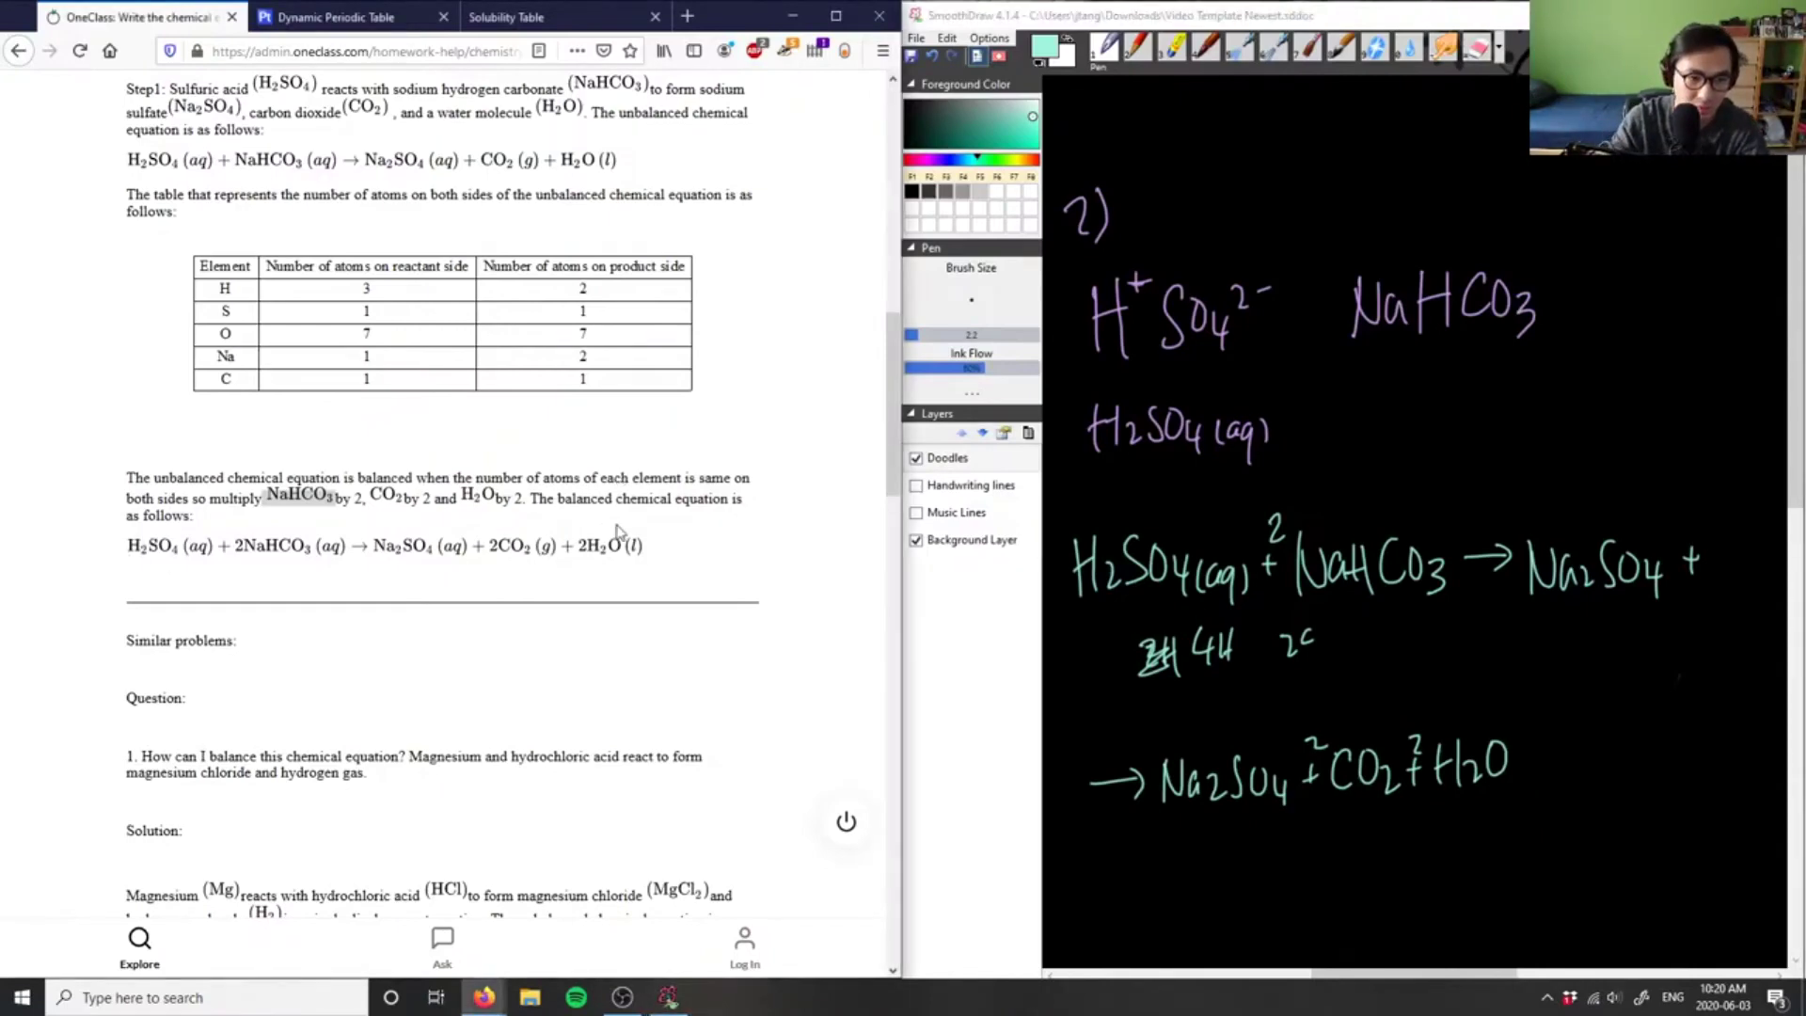
{"action": "scroll", "coordinate": [618, 532], "scroll_direction": "down", "scroll_amount": 6}
{"action": "scroll", "coordinate": [450, 280], "scroll_direction": "up", "scroll_amount": 3}
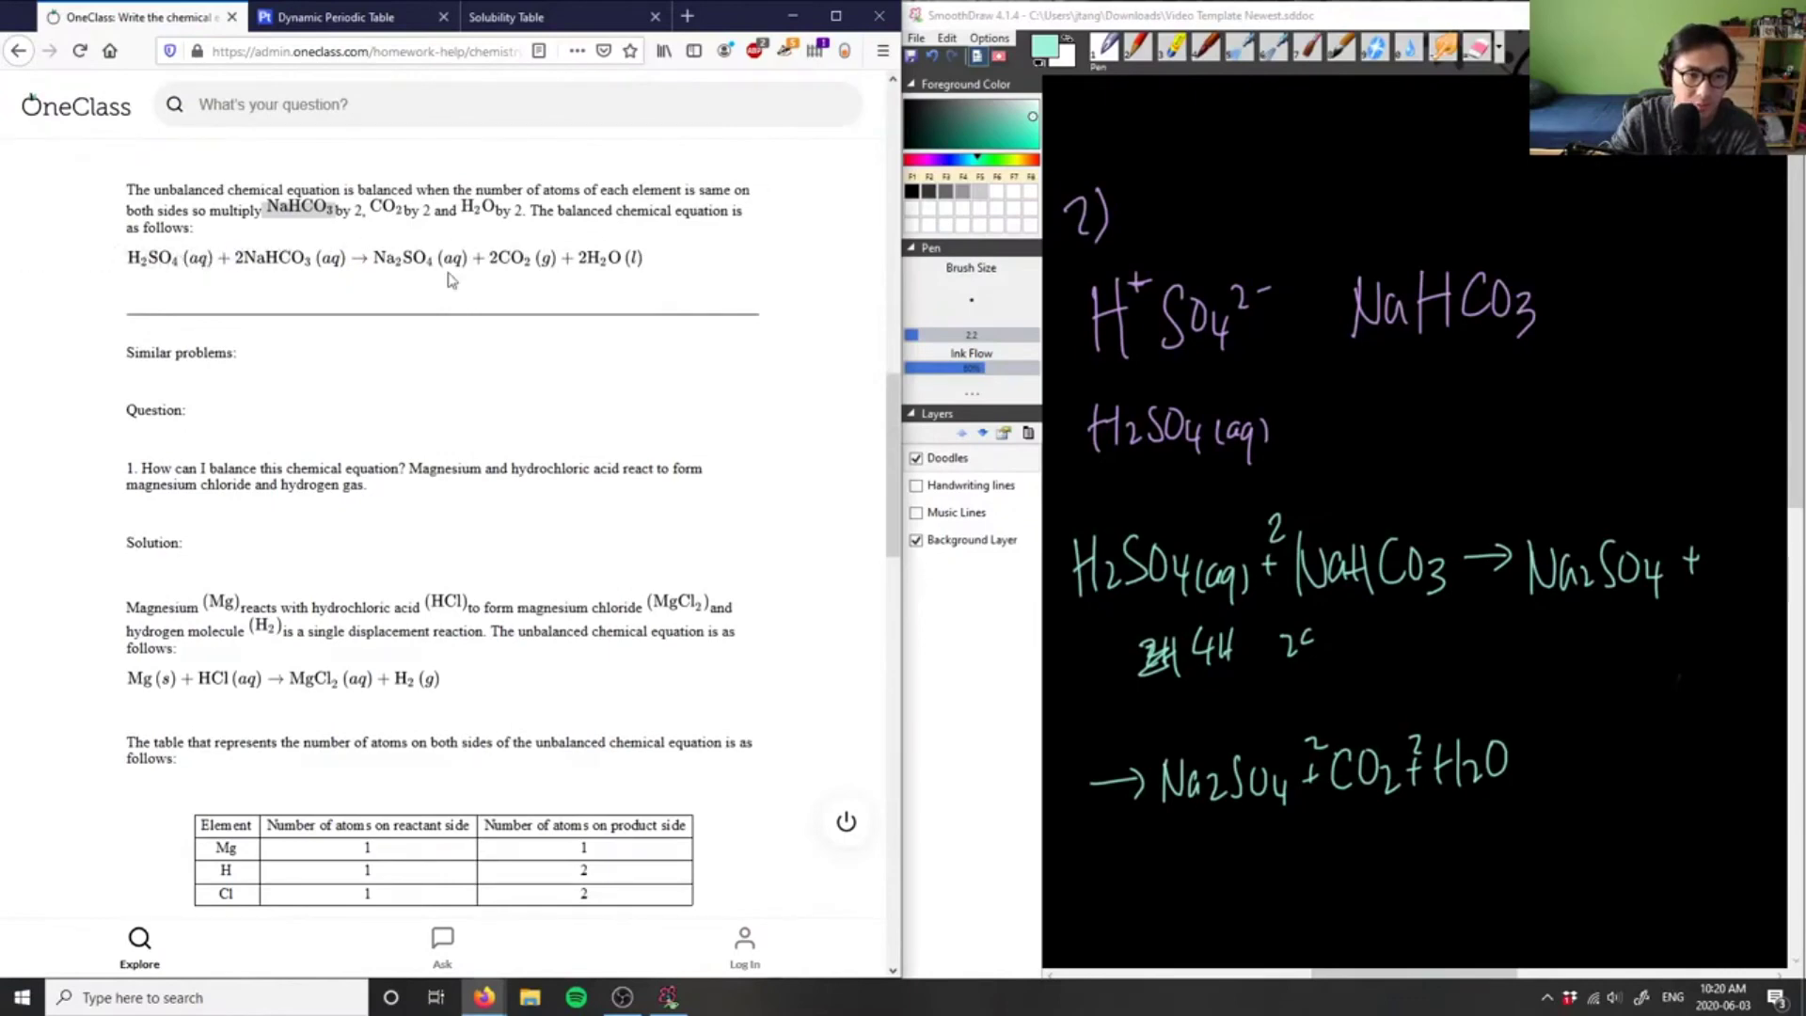